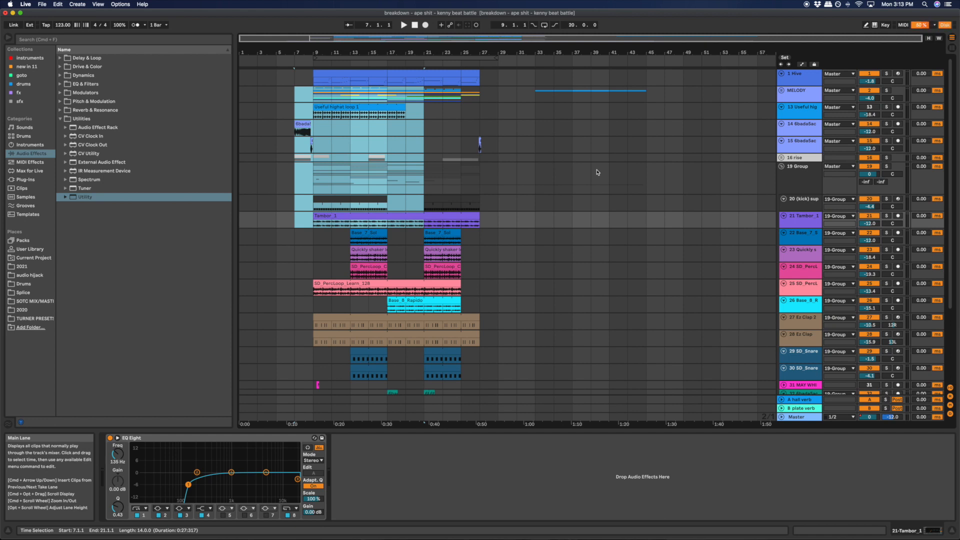
- Play the original sample on track 36 from bar 9 with the track soloed, and view the Master track's devices
click(302, 124)
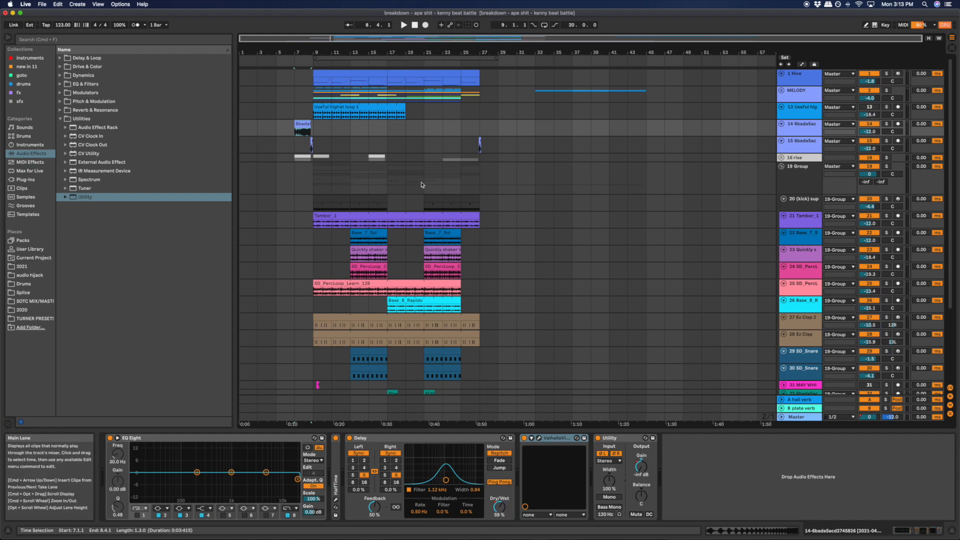
scroll(419, 184, down, 4)
click(320, 378)
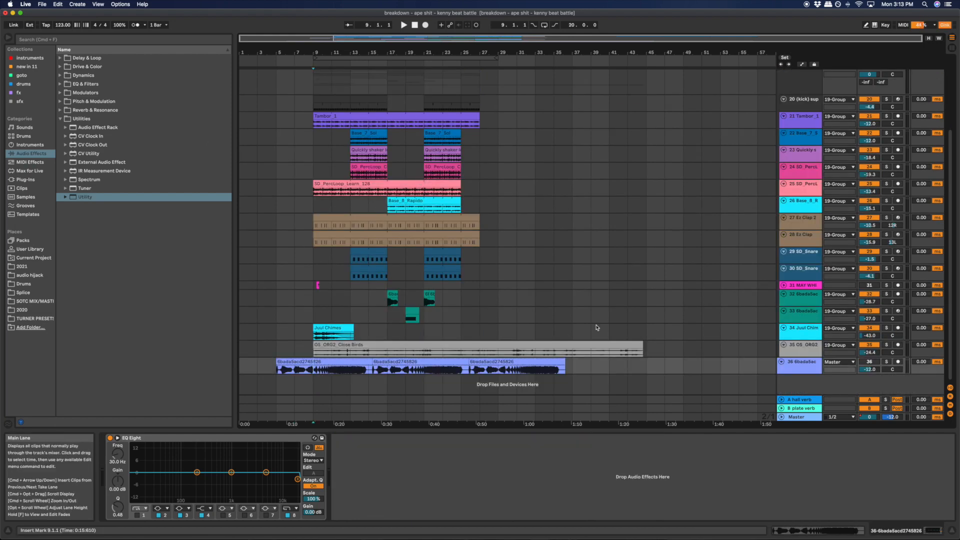
key(space)
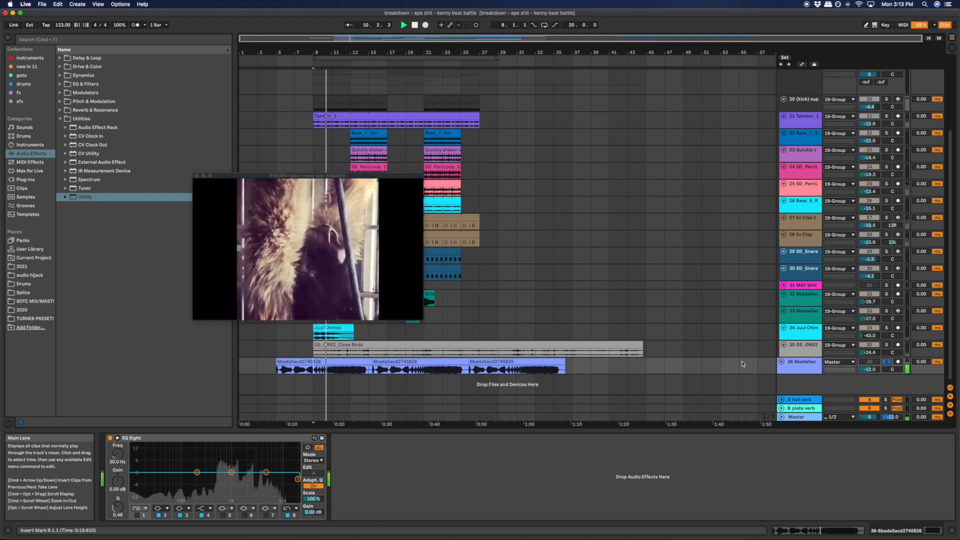
click(797, 416)
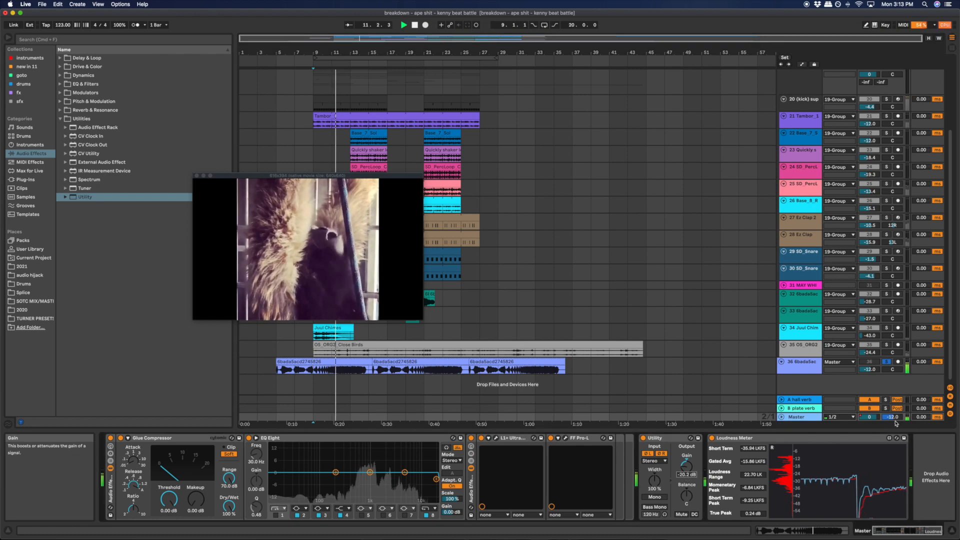
click(646, 369)
key(space)
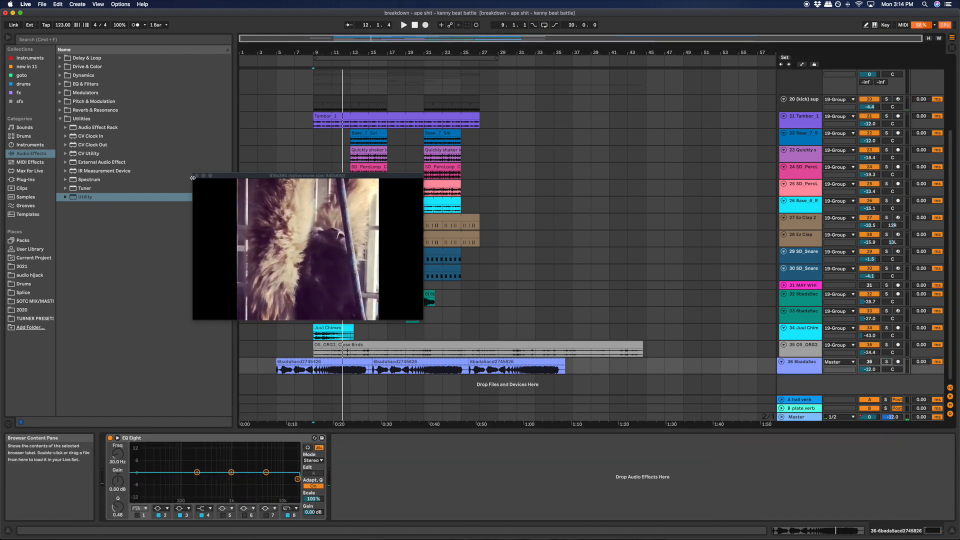
- Audition the intro clips on tracks 14 and 15 from bar 7 in solo, and display track 14's effects chain
scroll(353, 209, up, 5)
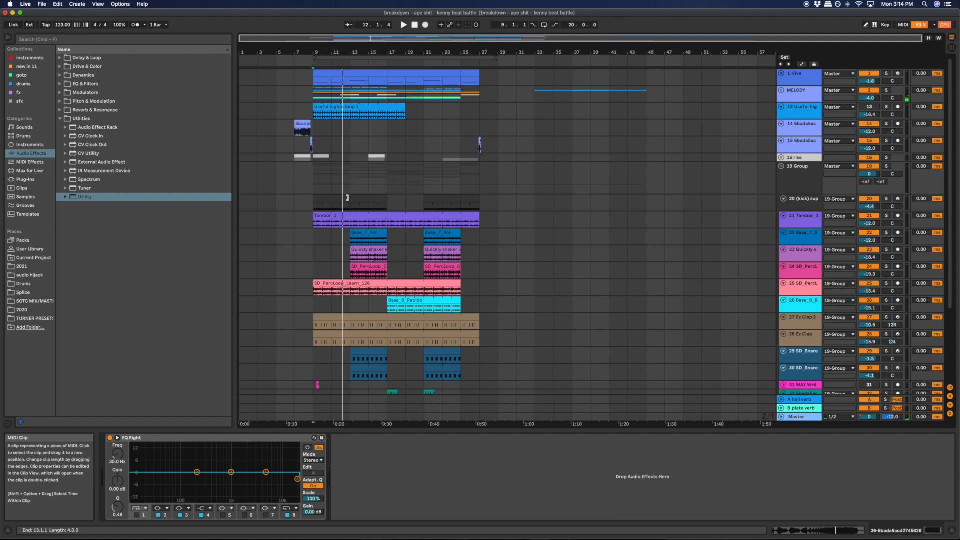
click(304, 124)
click(316, 148)
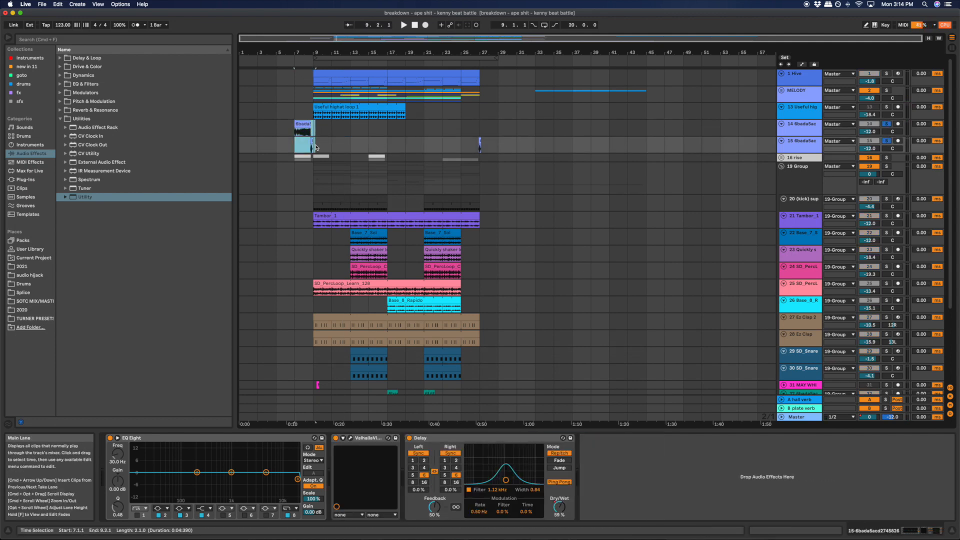
key(plus)
key(plus)
key(plus)
scroll(329, 146, left, 2)
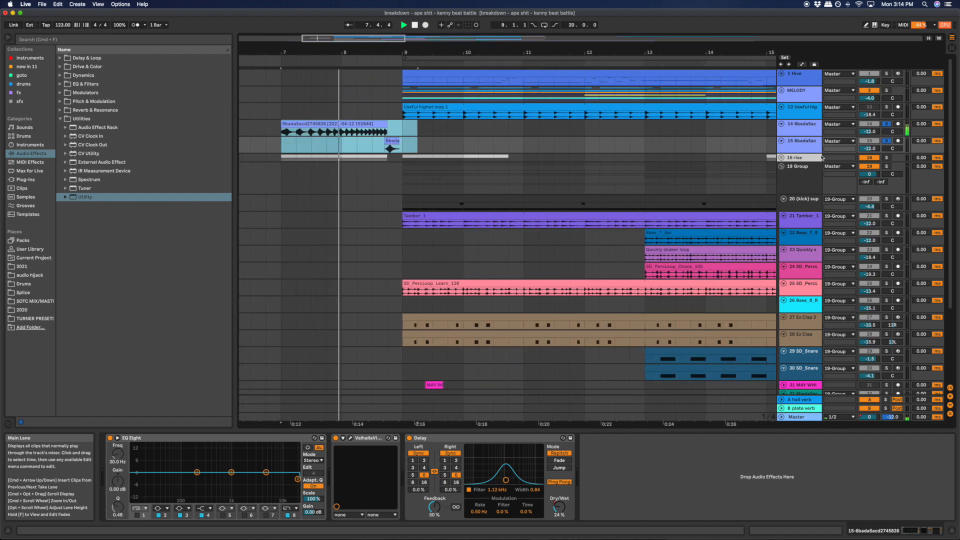
click(800, 125)
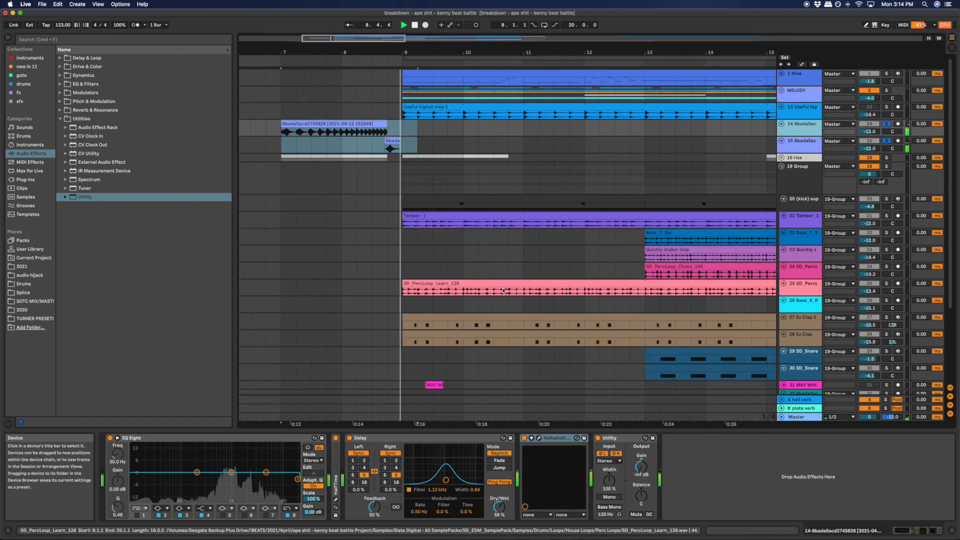
key(space)
- Show the automation lanes, then play the short clip before bar 9 on track 15 and examine its effects chain
click(359, 124)
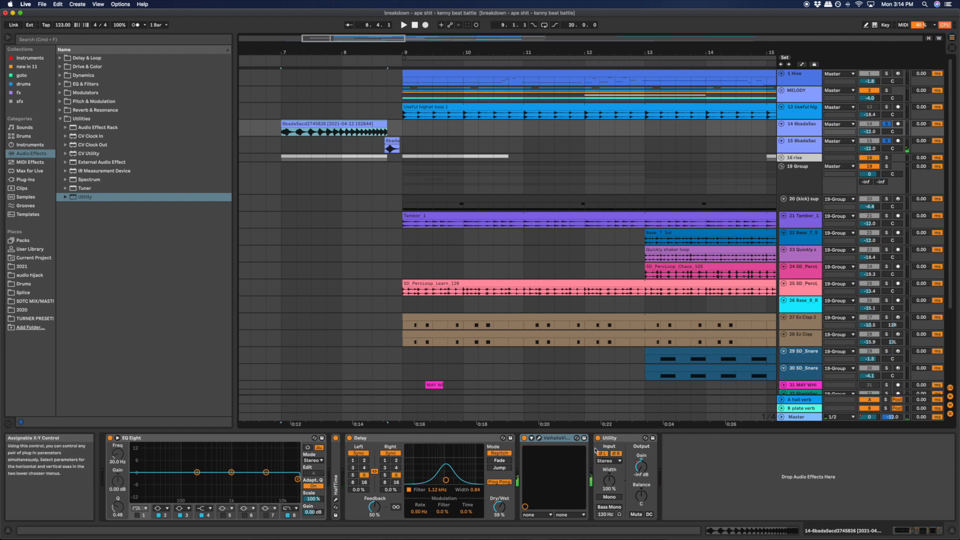
key(a)
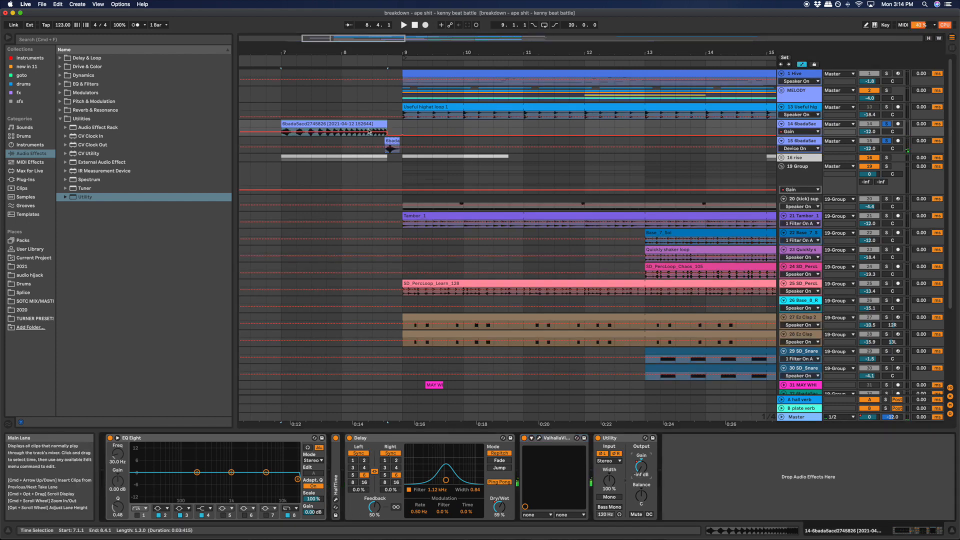
click(803, 142)
click(394, 140)
key(space)
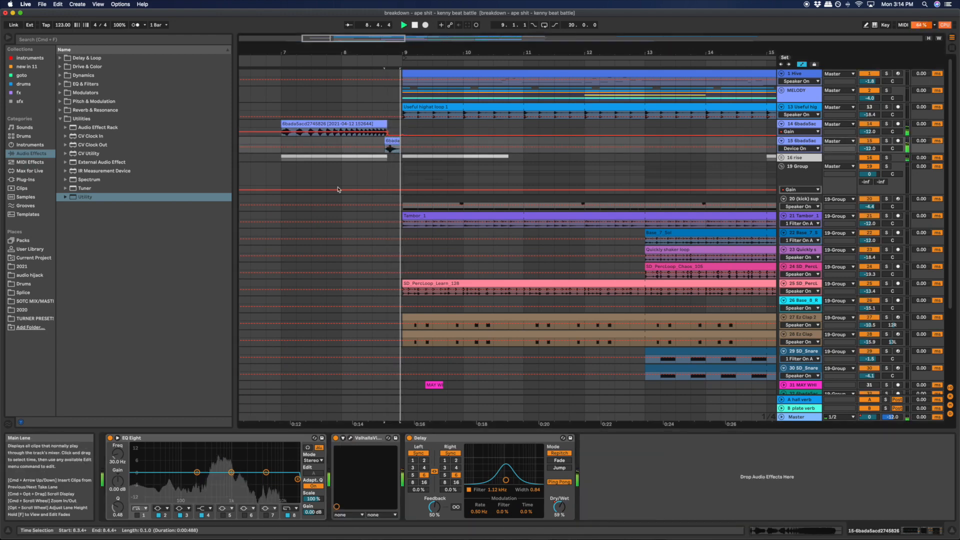
click(475, 438)
click(371, 438)
click(252, 438)
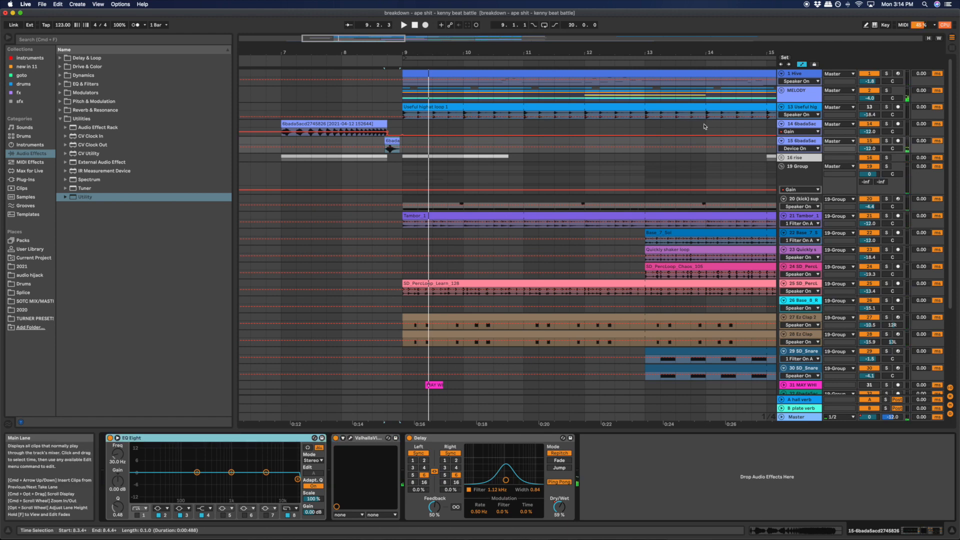
- Unfold the MELODY group and play the chopped sample clips on track 3 in solo from bar 9
click(781, 92)
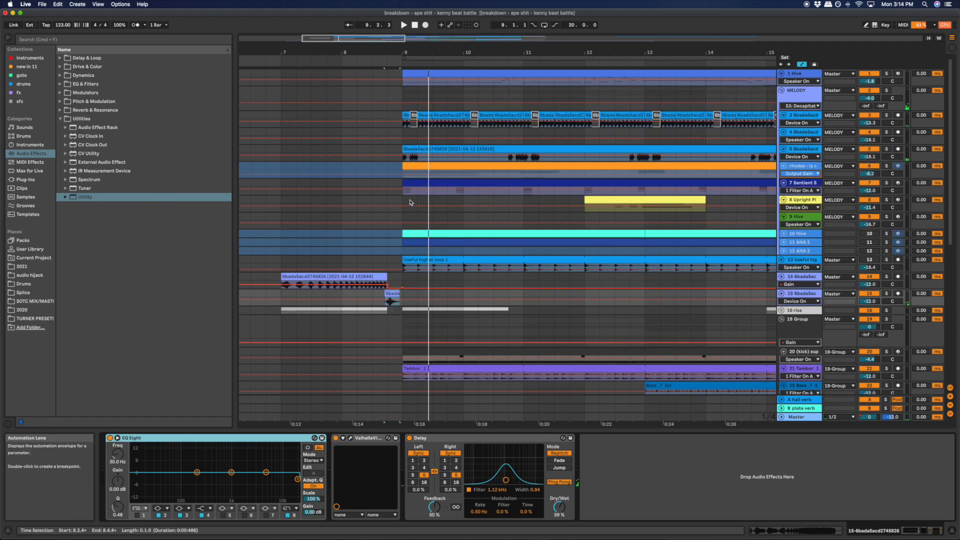
click(592, 129)
click(695, 115)
key(space)
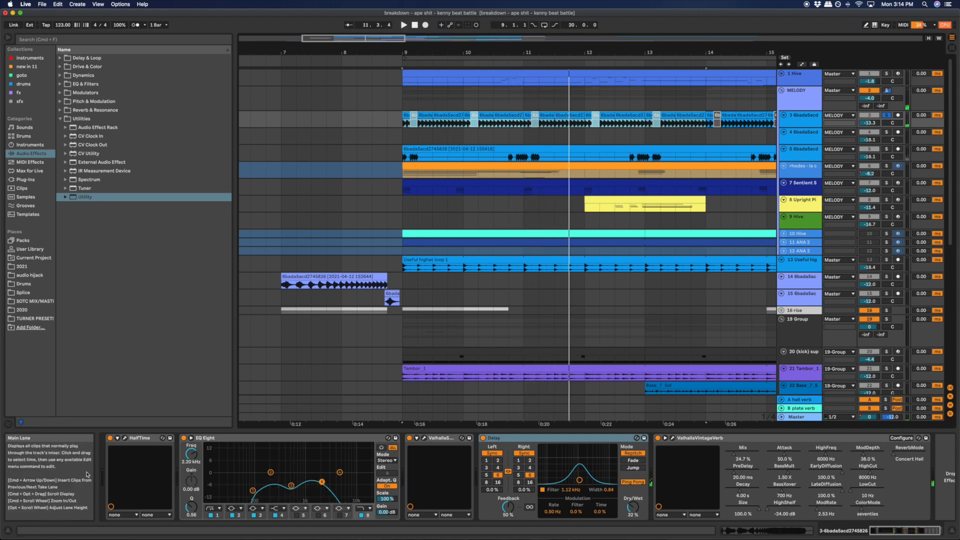
- Open the HalfTime plug-in on track 3, play the clips with it bypassed, and switch it back on
click(125, 438)
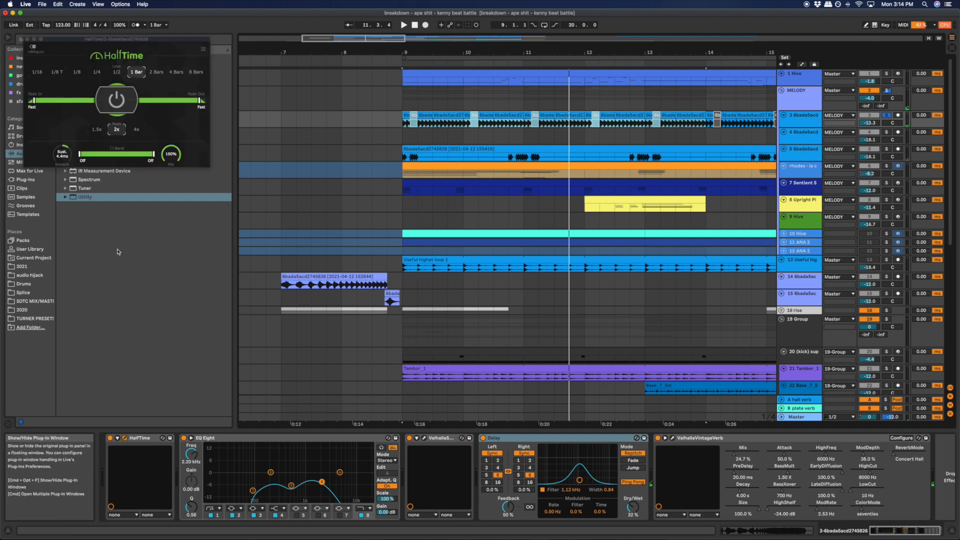
click(110, 438)
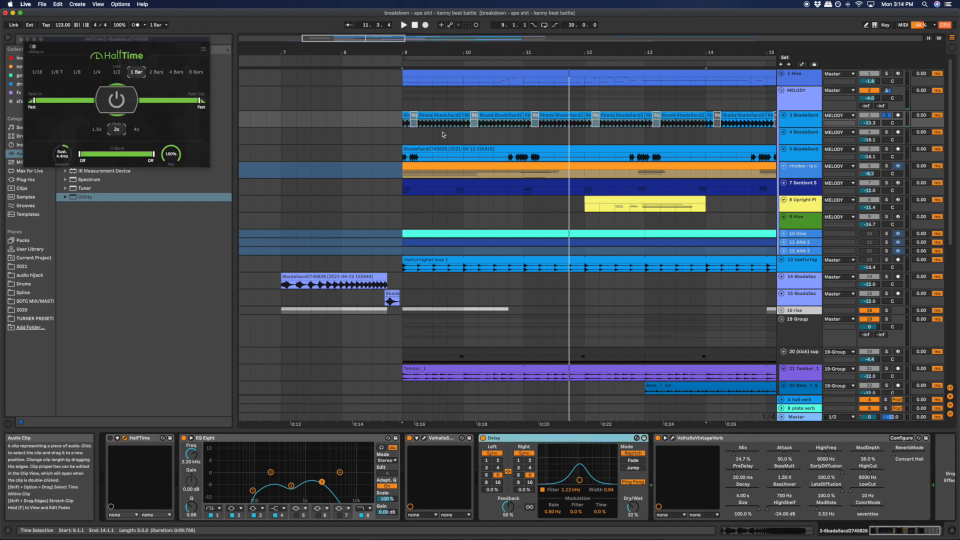
click(448, 114)
key(s)
key(space)
scroll(452, 125, down, 1)
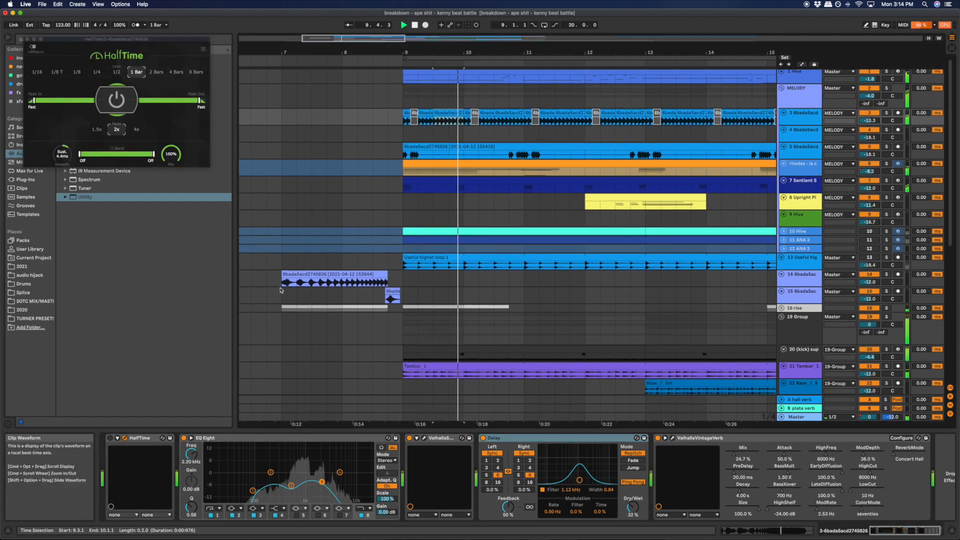
click(110, 438)
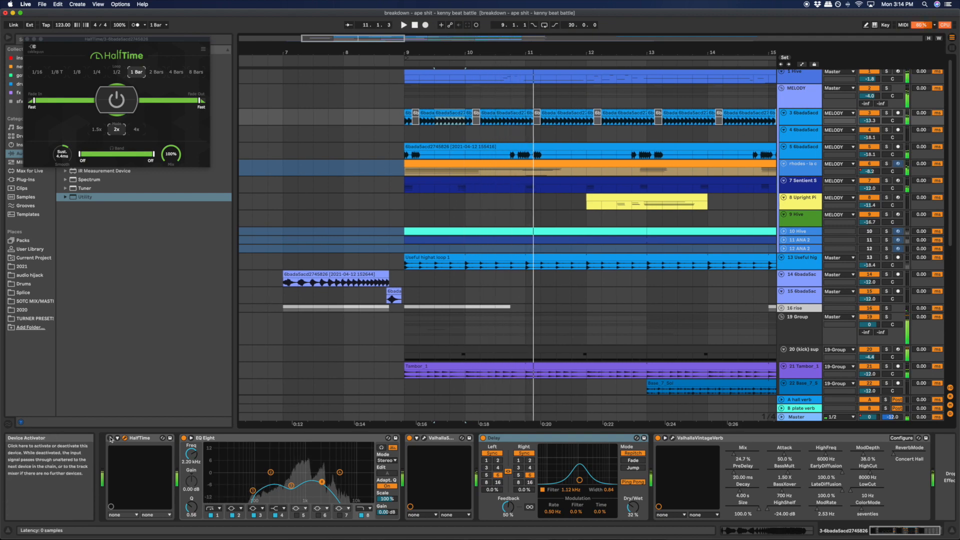
key(space)
- Examine track 3's EQ Eight and ValhallaSpaceModulator settings, close the plug-in windows, and collapse the ValhallaSpaceModulator device
click(211, 437)
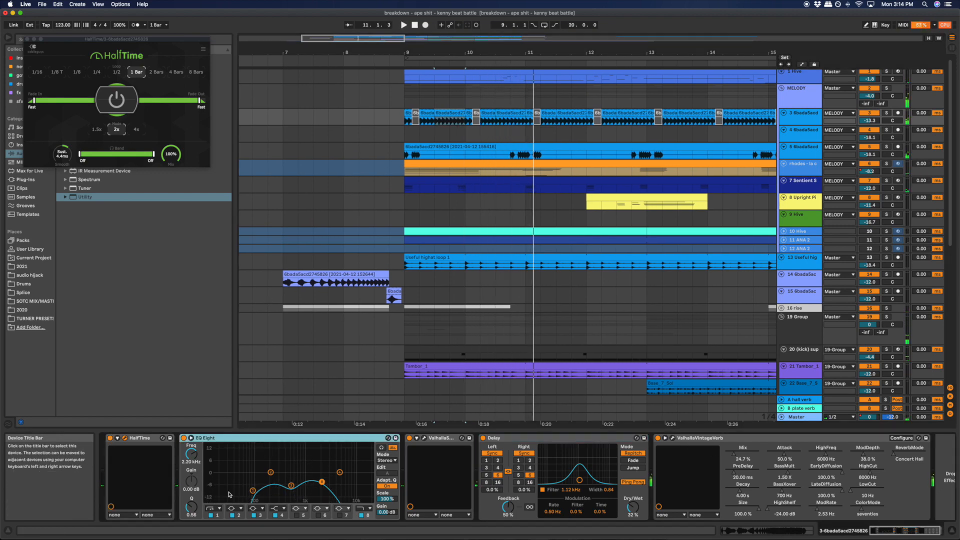
click(424, 438)
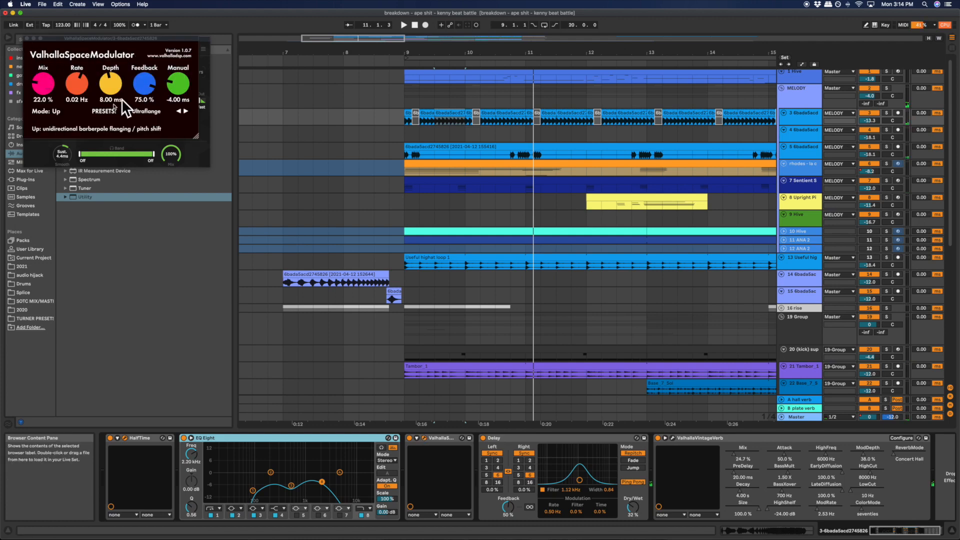
click(27, 39)
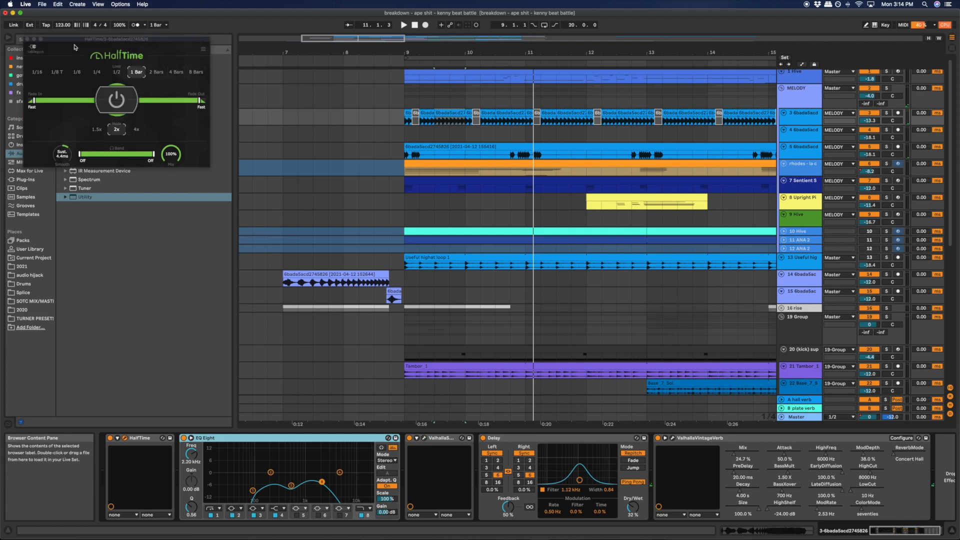
click(27, 39)
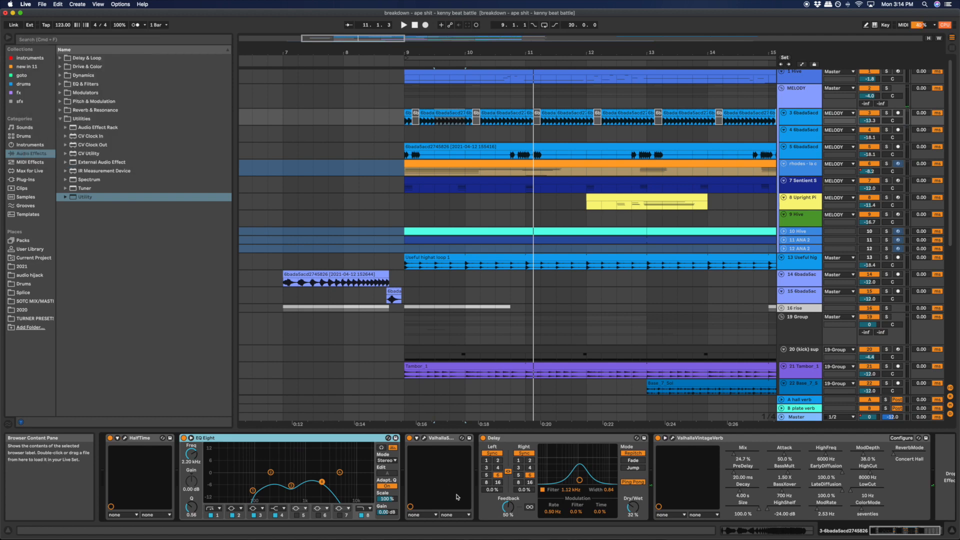
double_click(444, 436)
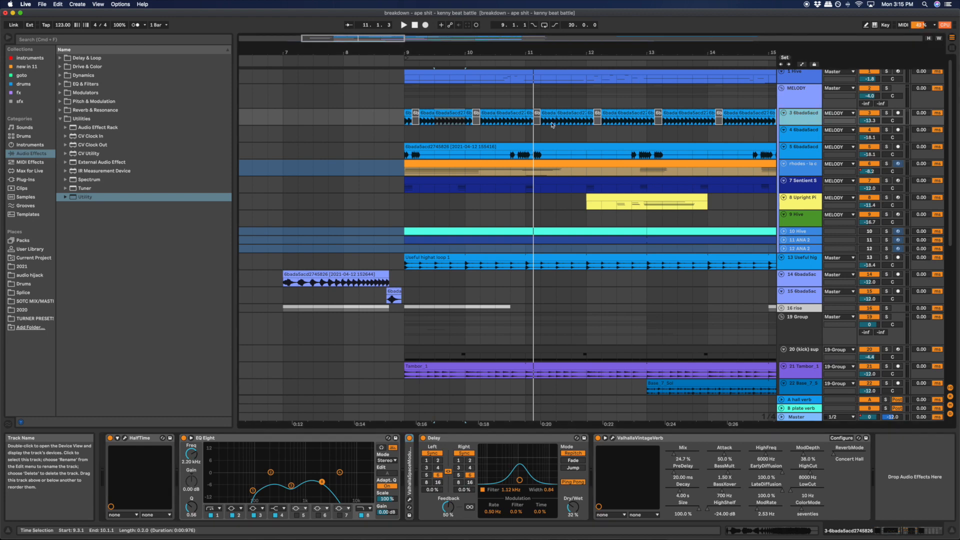
- Display track 5's effects chain and play its sample clip from bar 9 with the track soloed
click(815, 157)
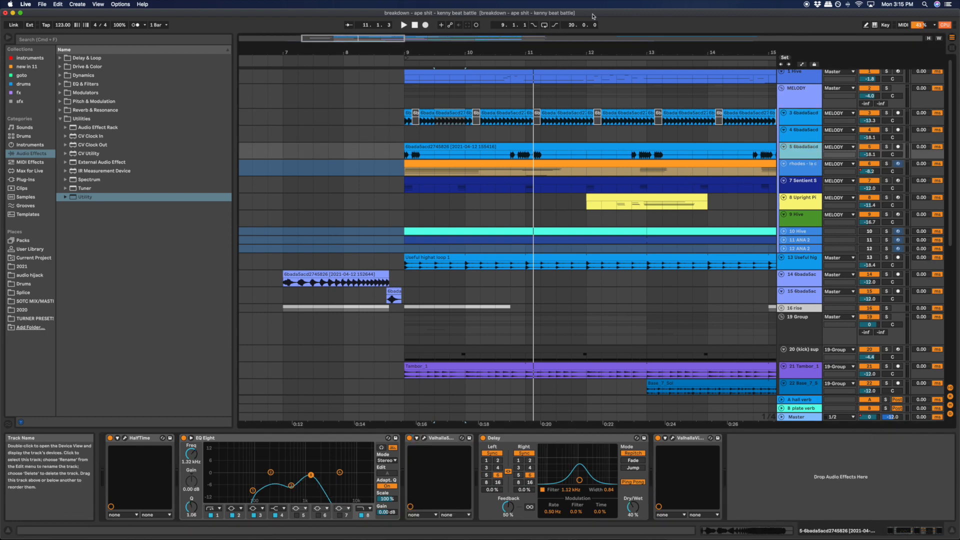
drag(559, 52, 559, 22)
click(511, 148)
key(space)
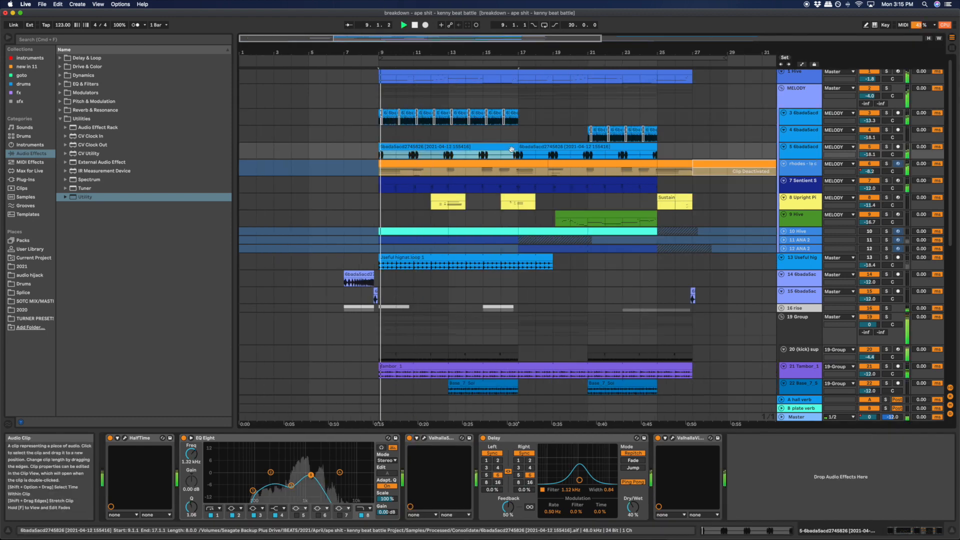
key(s)
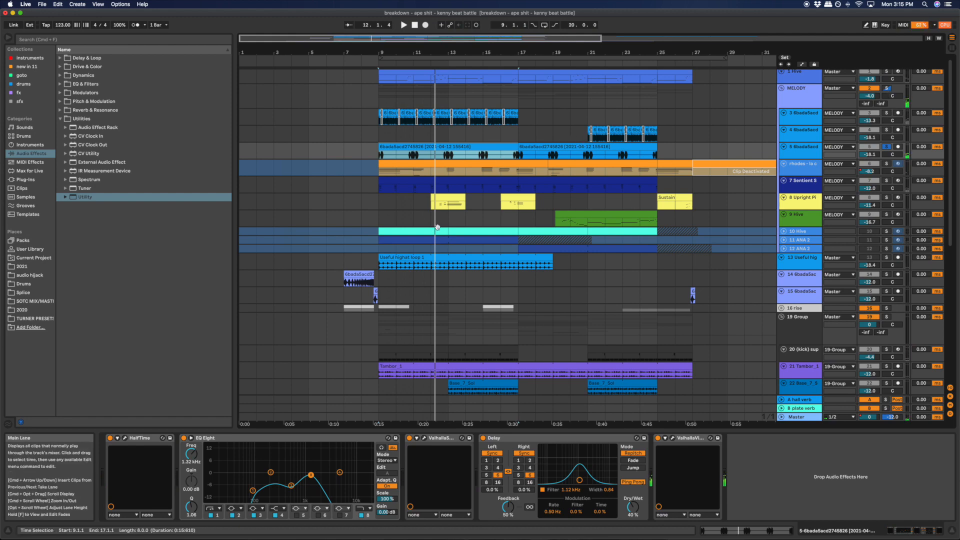
scroll(437, 226, up, 1)
click(804, 155)
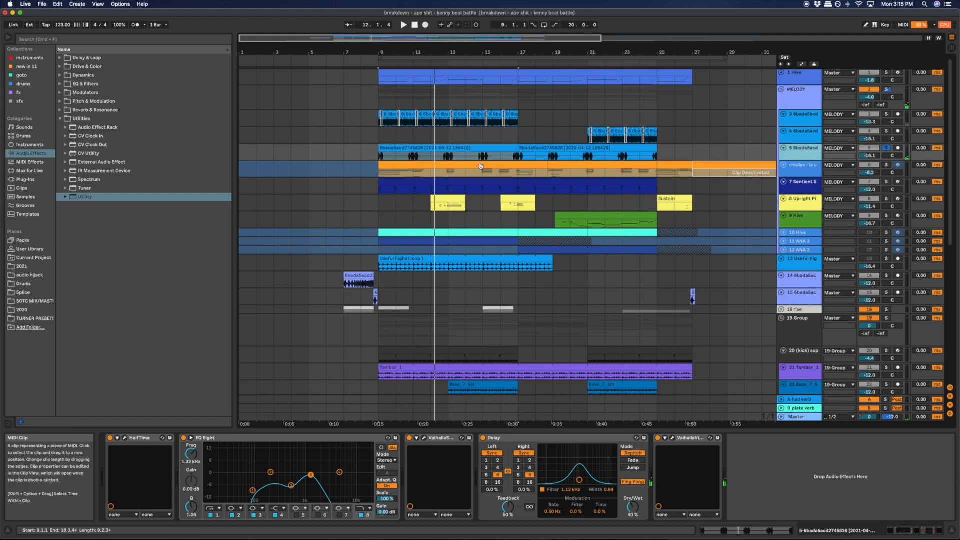
- Play the rhodes track's clip from bar 9 in solo and open its MIDI notes for viewing
click(403, 163)
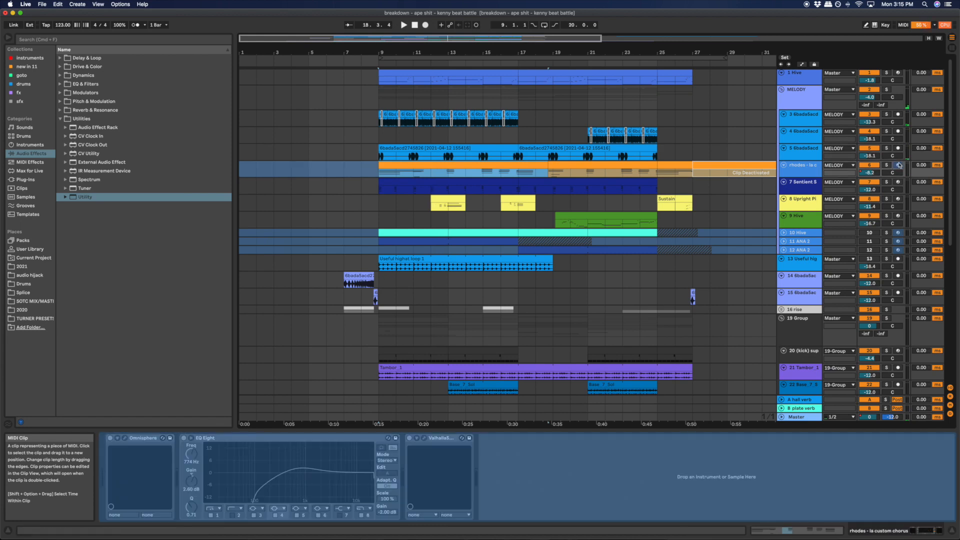
click(789, 169)
click(405, 165)
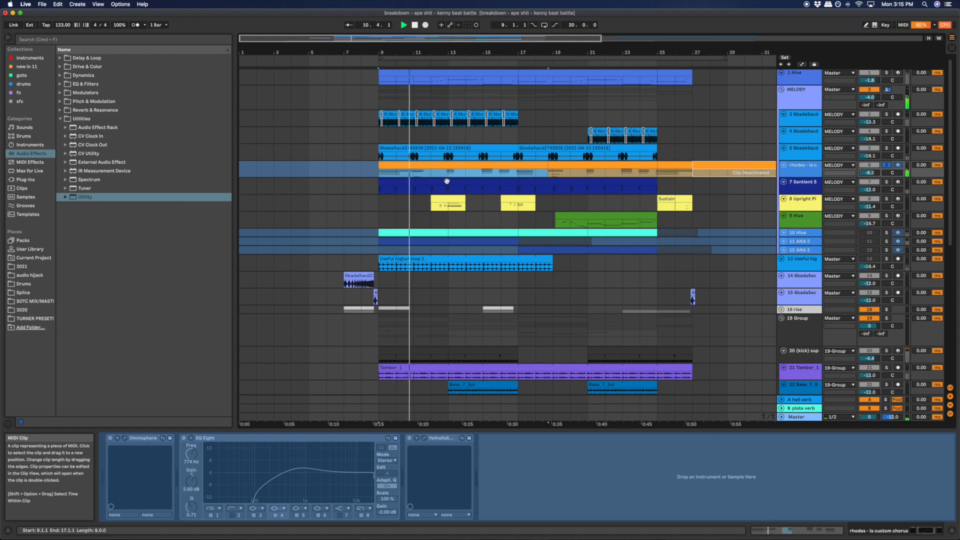
click(806, 175)
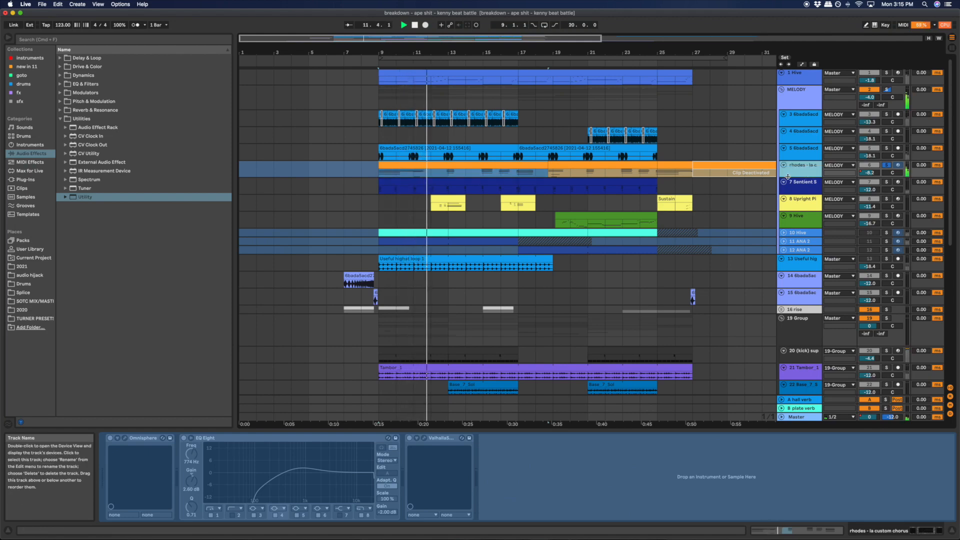
key(shift+Tab)
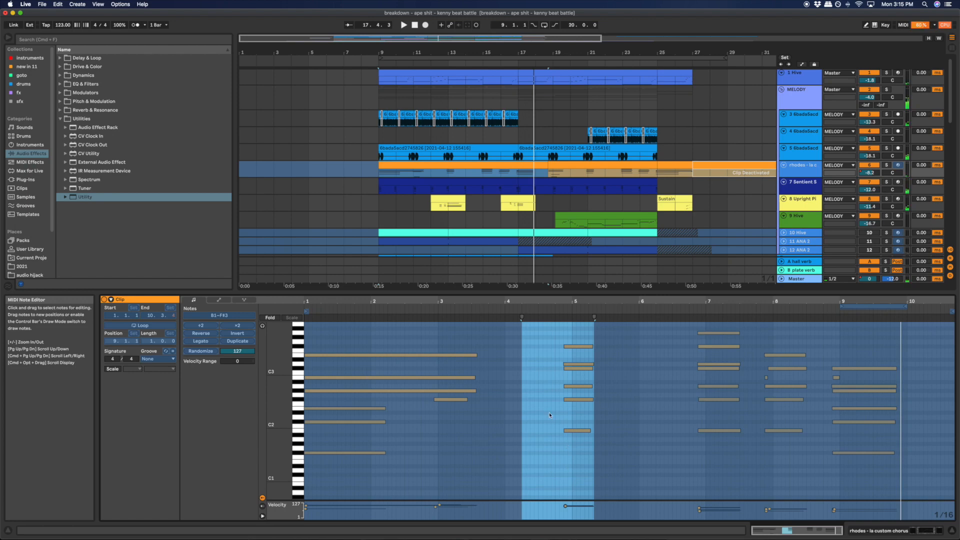
- View the MIDI notes of the first Sentient Shadows clip on track 7 and display that track's instrument and EQ Eight
click(389, 184)
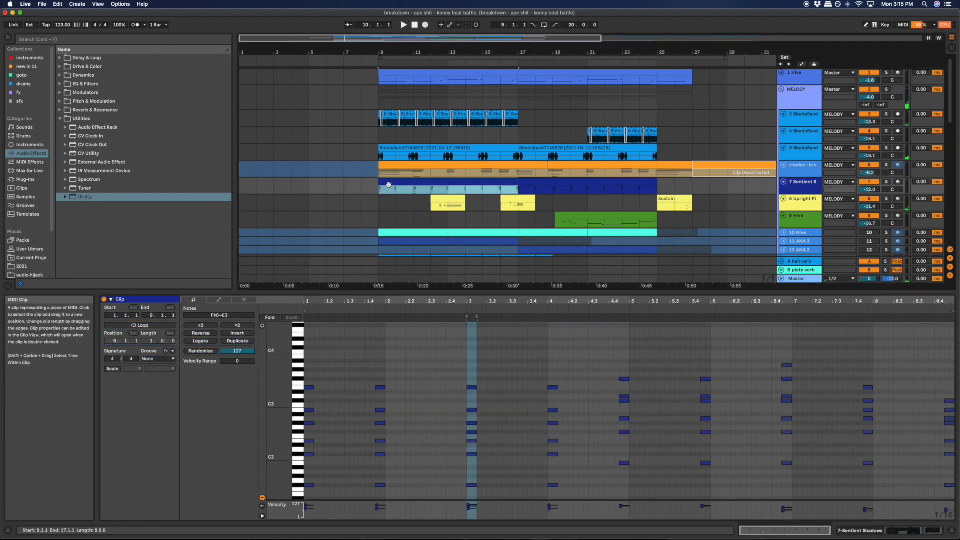
click(410, 167)
shift+click(408, 183)
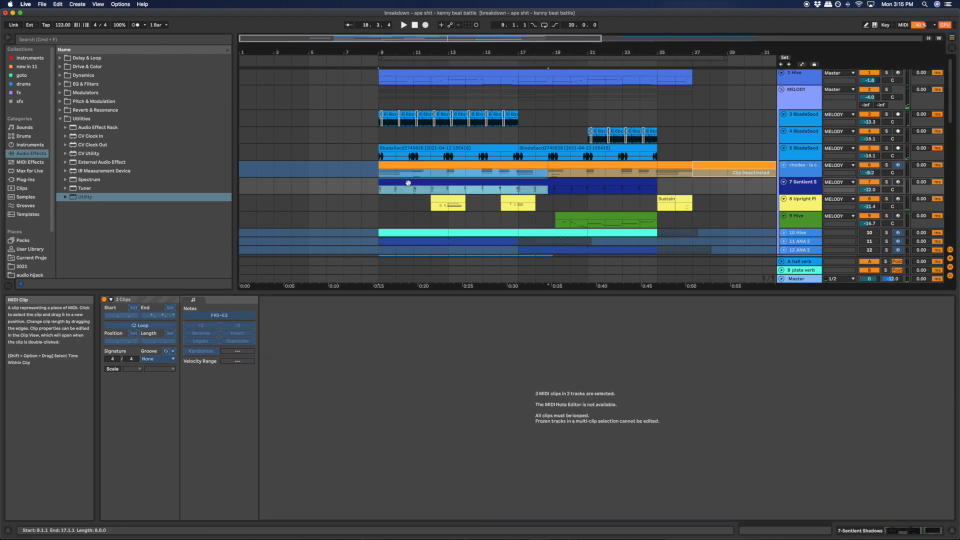
click(408, 183)
double_click(800, 183)
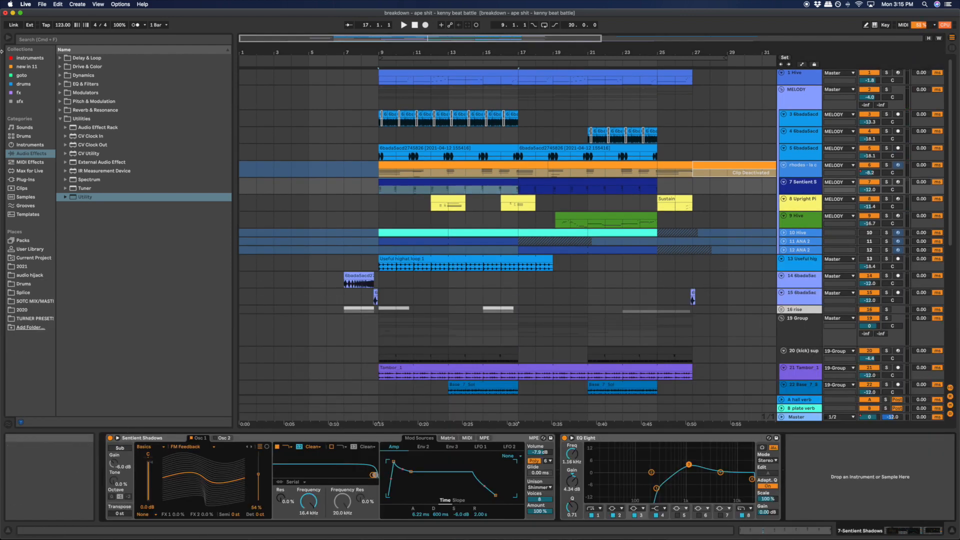
- Play the Sentient Shadows clip from bar 9 with tracks 6 and 7 soloed, and clear the solos
click(886, 182)
key(space)
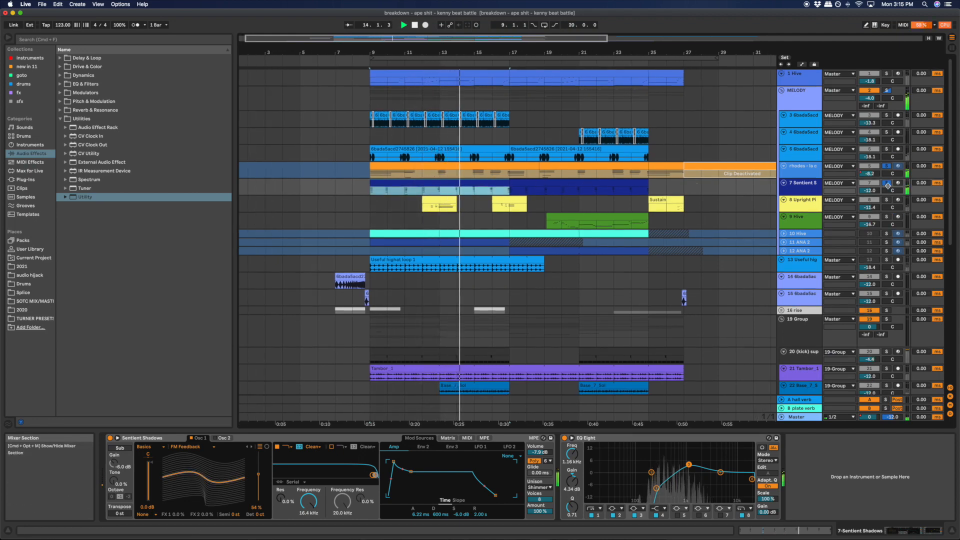
key(space)
click(401, 177)
click(402, 181)
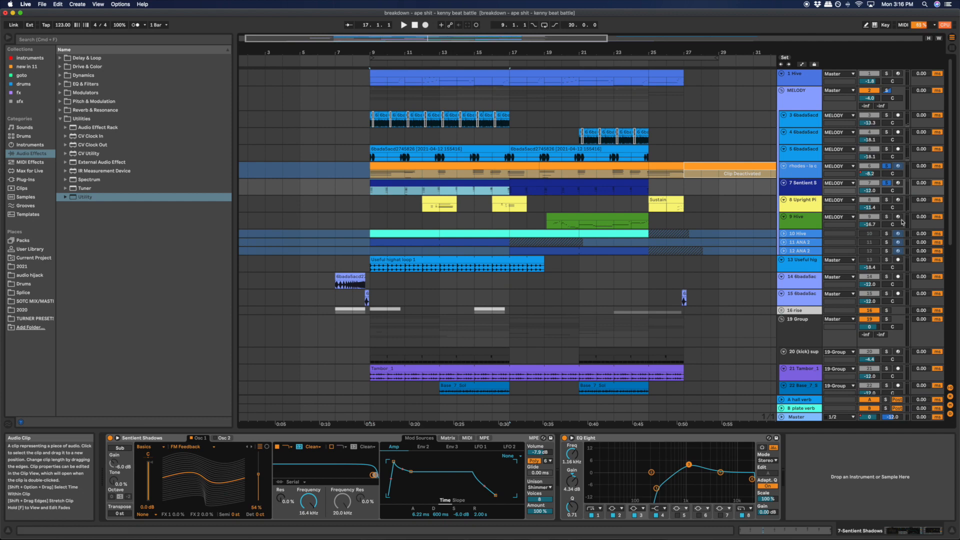
click(807, 179)
click(807, 187)
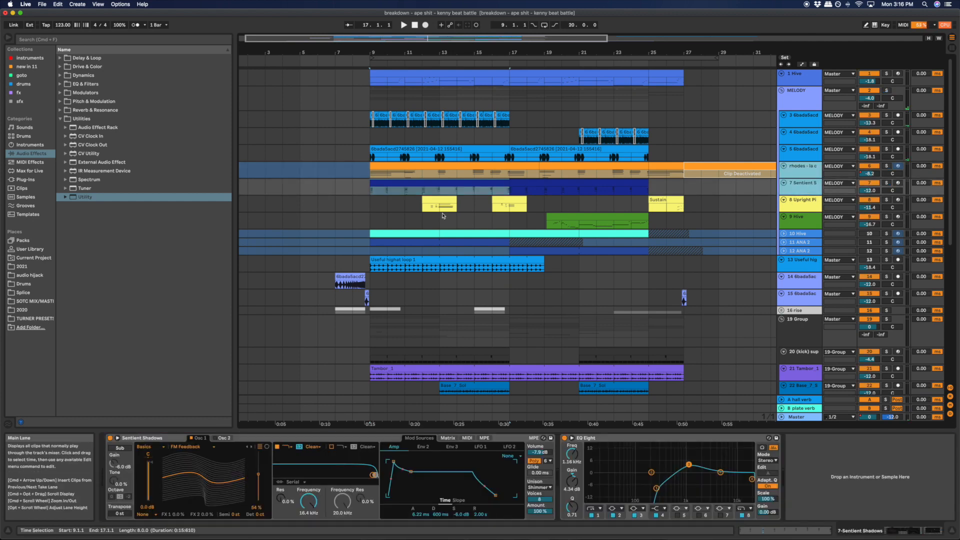
- Play the Upright Piano part on track 8 in solo and add the rhodes and Sentient Shadows tracks to the solo
click(439, 202)
key(space)
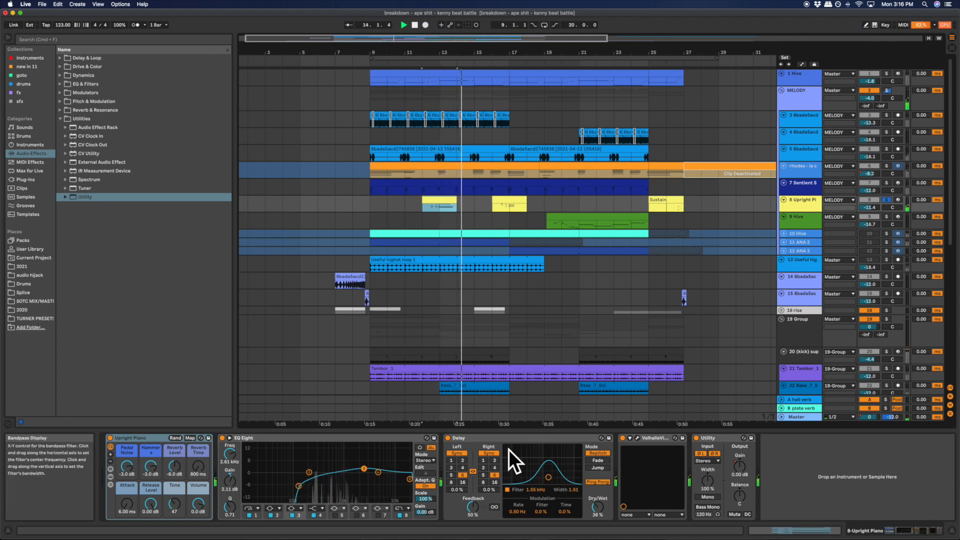
click(508, 199)
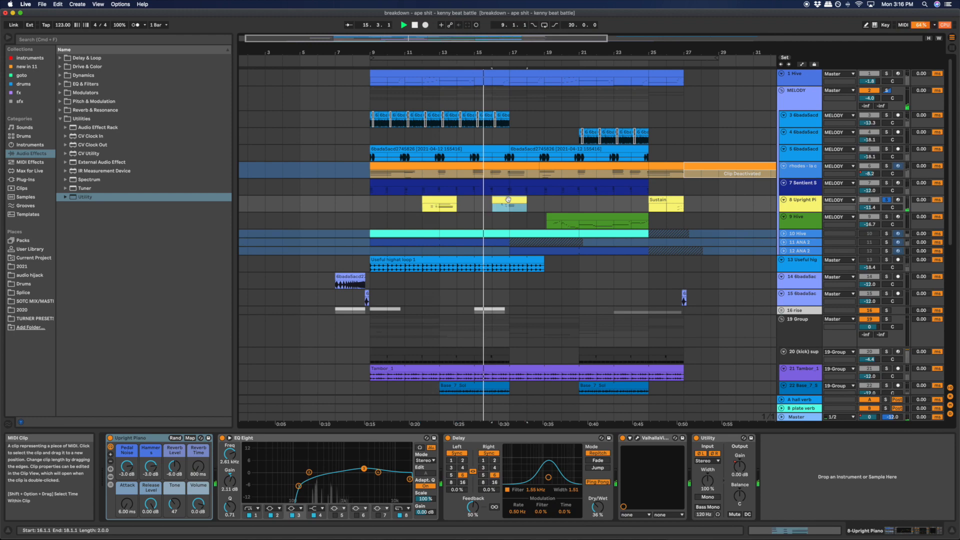
click(809, 170)
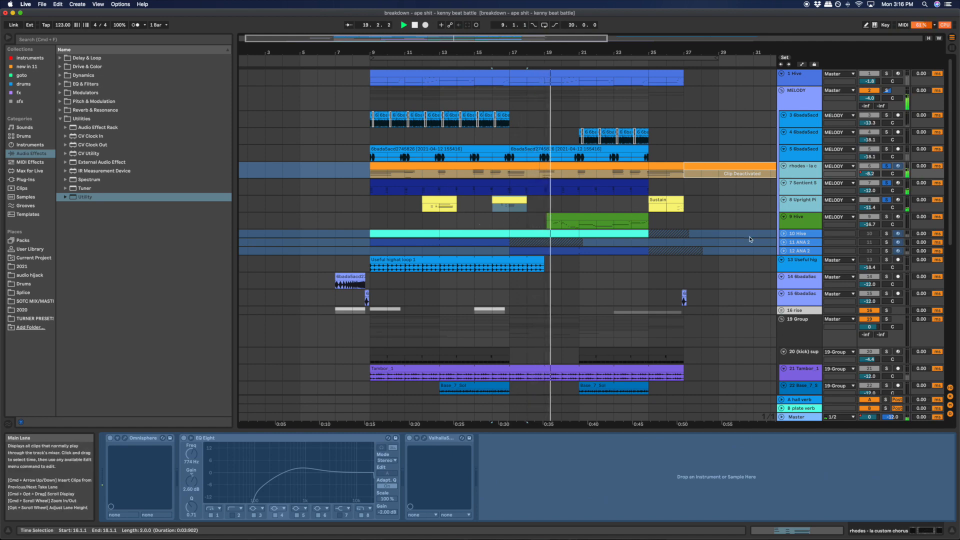
click(425, 214)
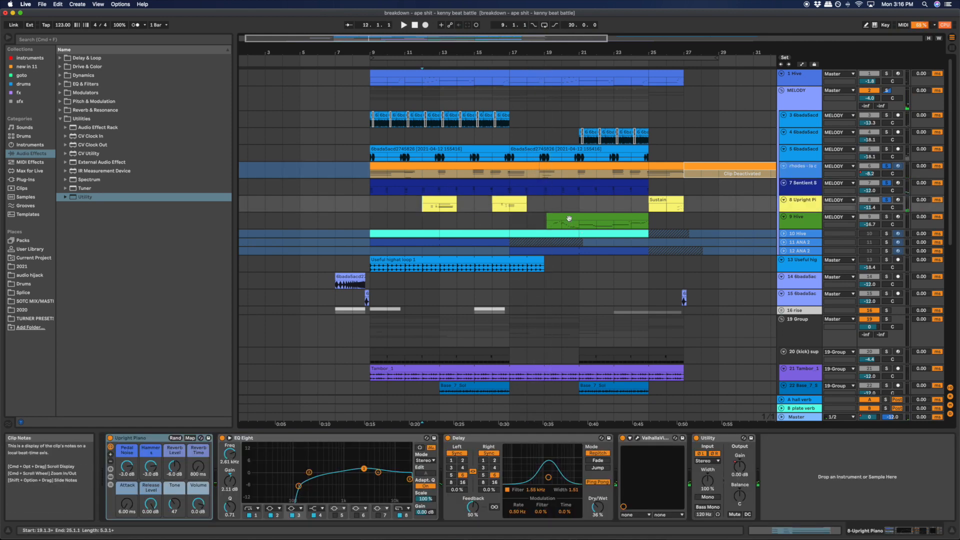
- Play track 9's Hive clip from bar 19 alongside the soloed melodic tracks and view its MIDI notes
click(596, 219)
key(a)
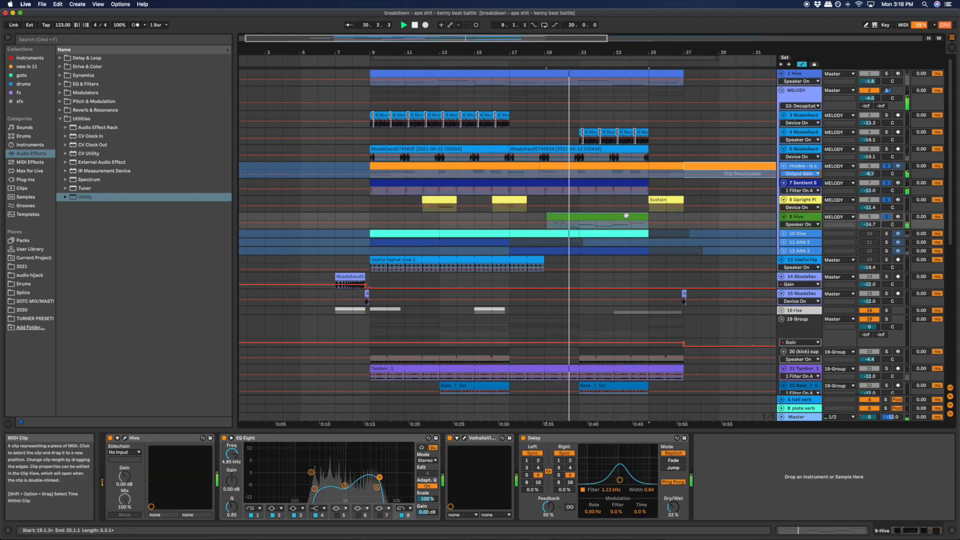
key(shift+Tab)
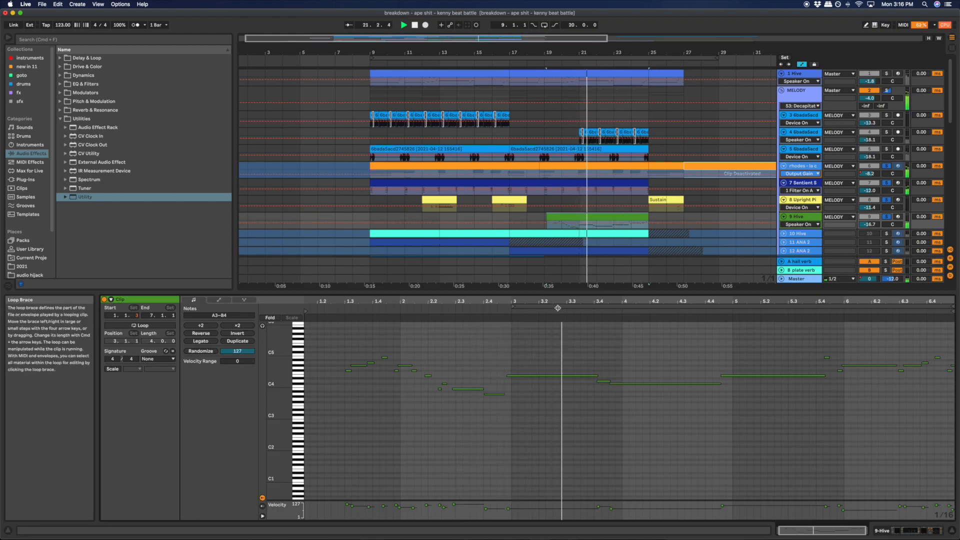
key(a)
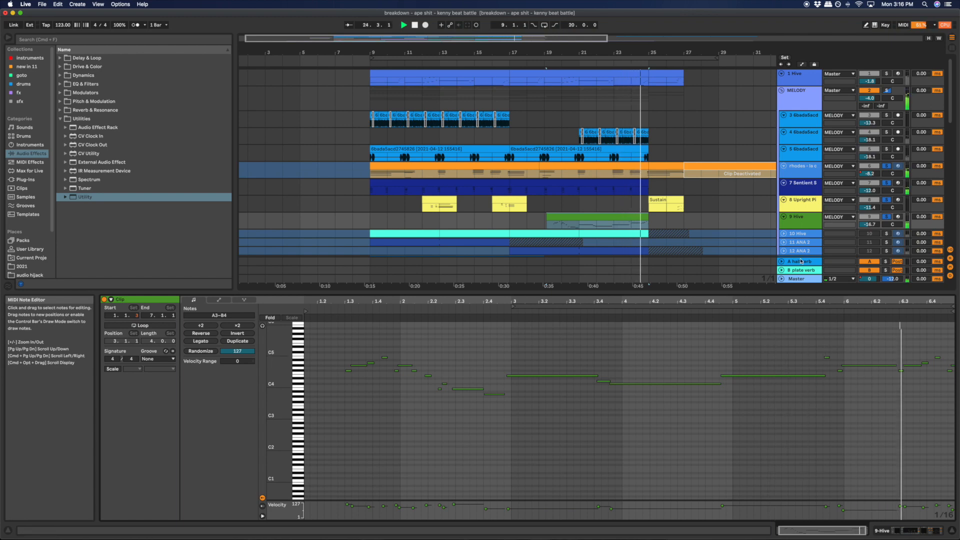
key(shift+Tab)
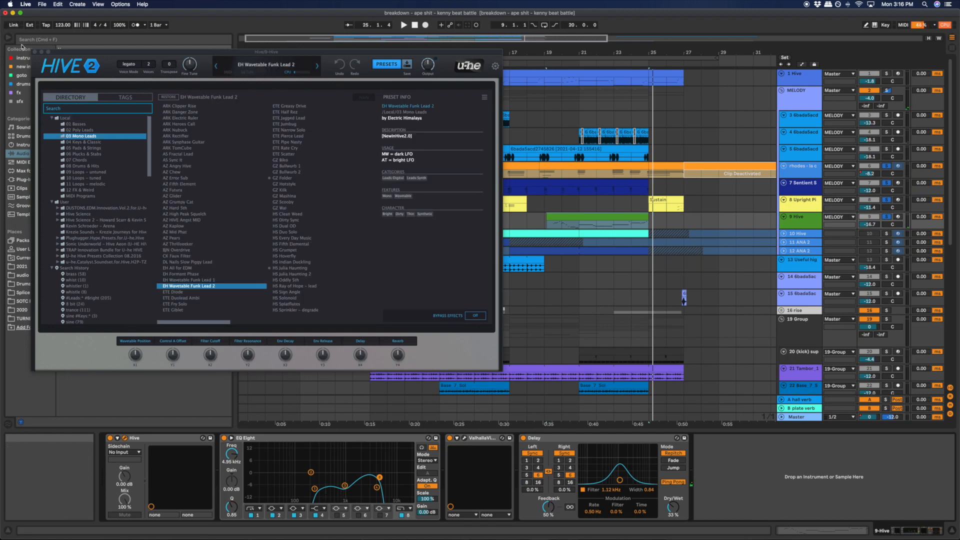
- Close track 9's Hive plug-in window and clear the melodic tracks' solos
click(34, 52)
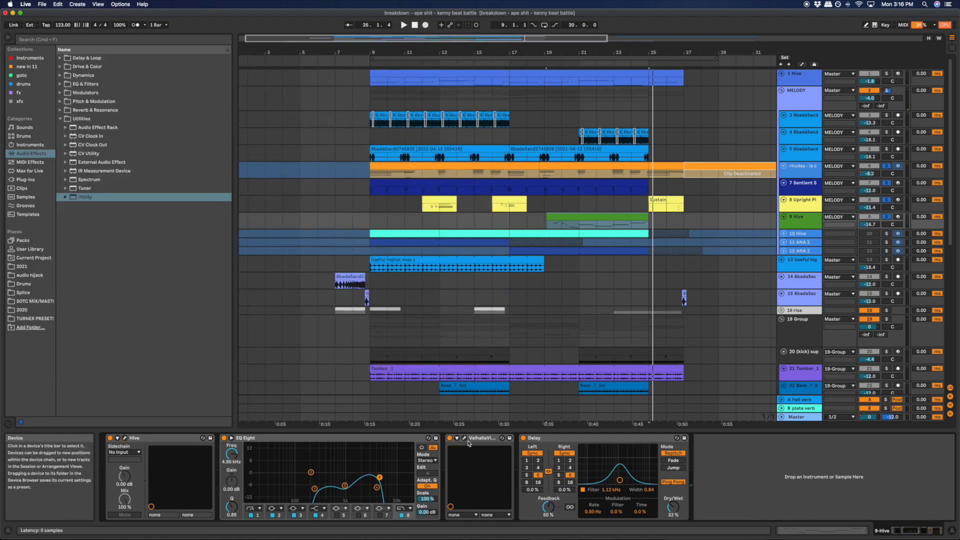
click(598, 213)
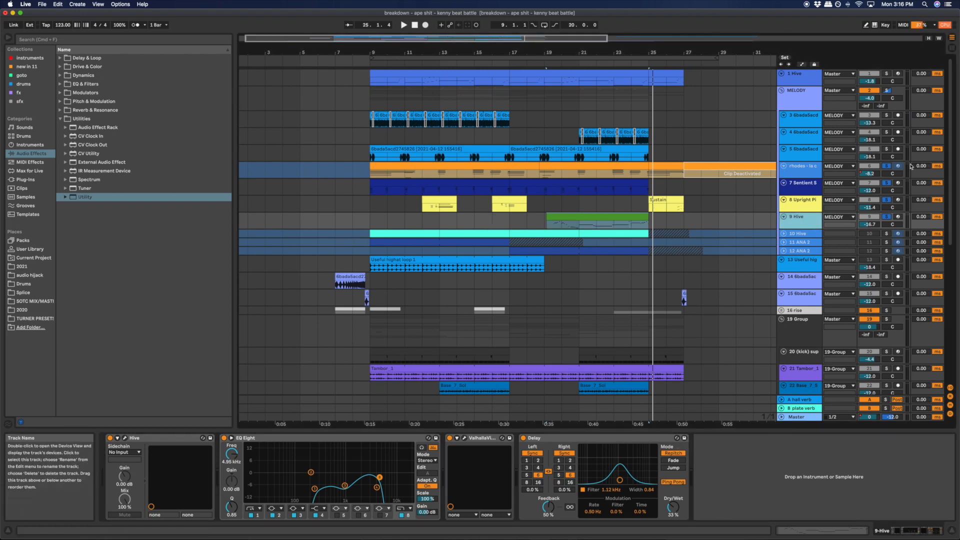
click(886, 166)
- Unfold tracks 10 to 12 and play from bar 9 with the Hive and ANA 2 tracks 10 and 11 soloed
click(804, 234)
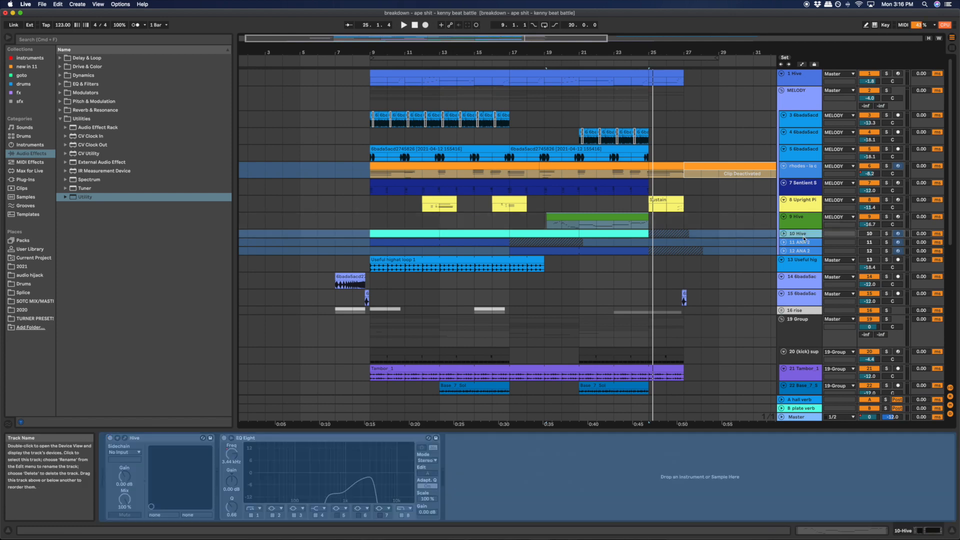
shift+click(801, 251)
click(784, 234)
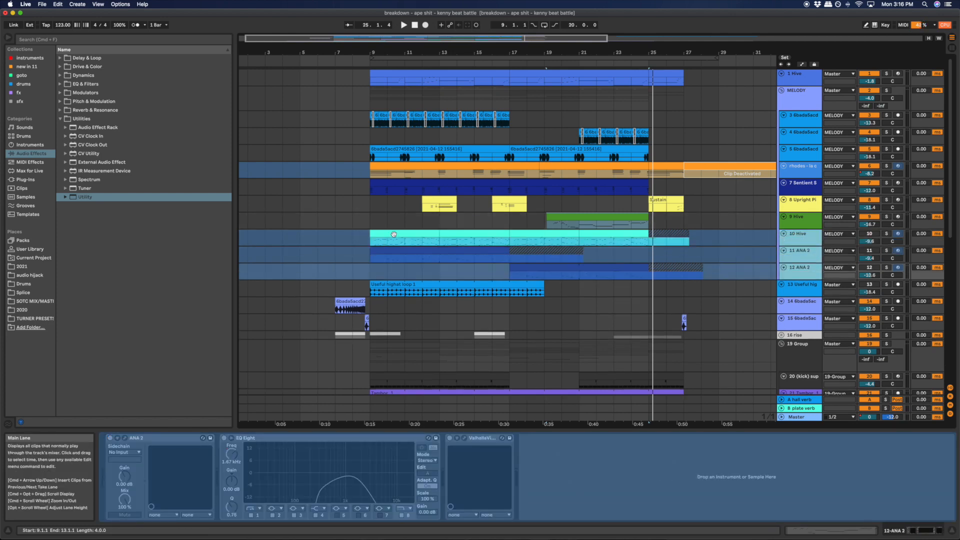
click(474, 250)
shift+click(483, 249)
key(s)
key(space)
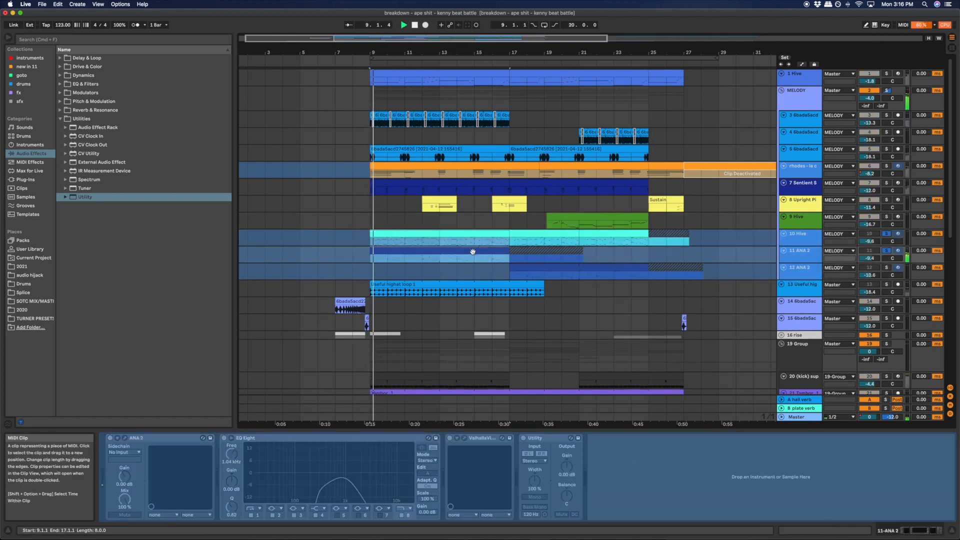
- Clear the solos to audition tracks 10 to 12 within the full beat, and fold these tracks again
click(886, 234)
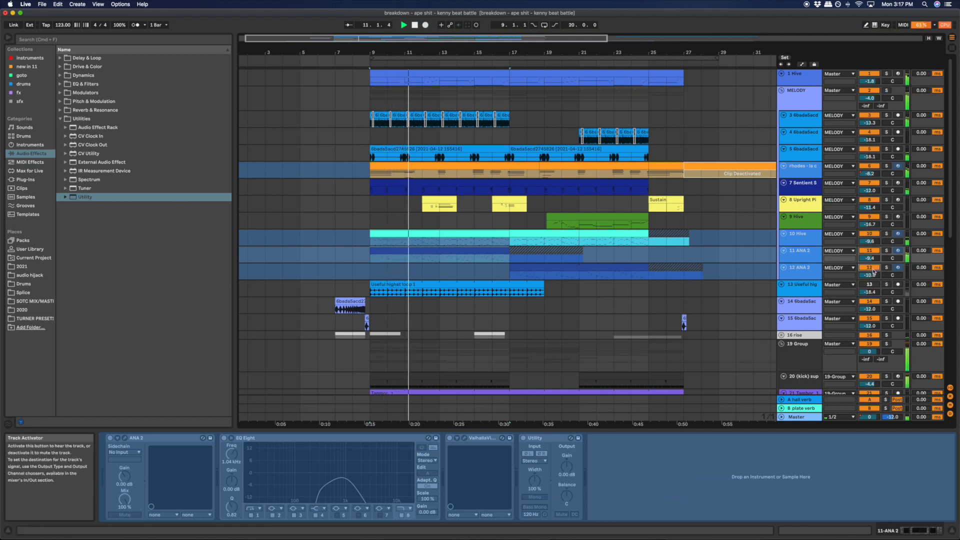
click(804, 239)
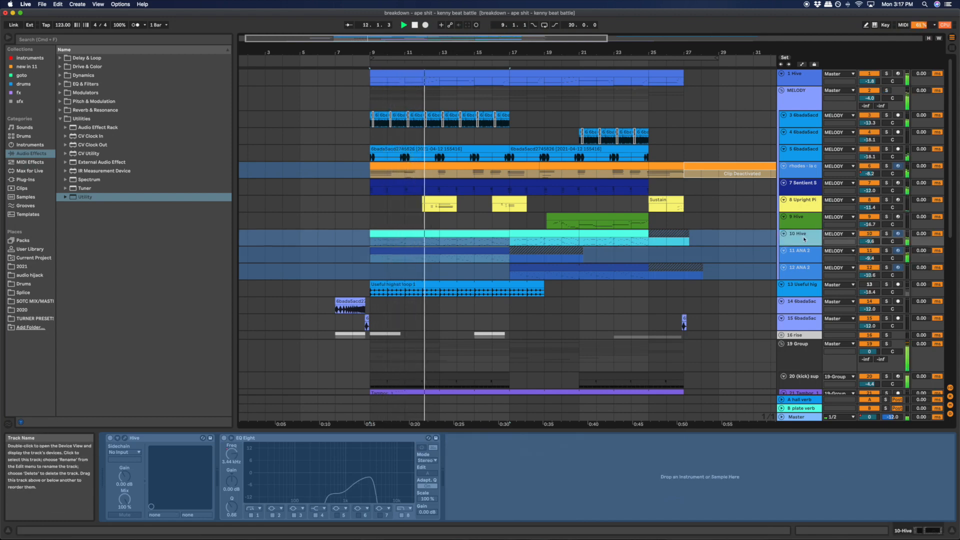
click(509, 248)
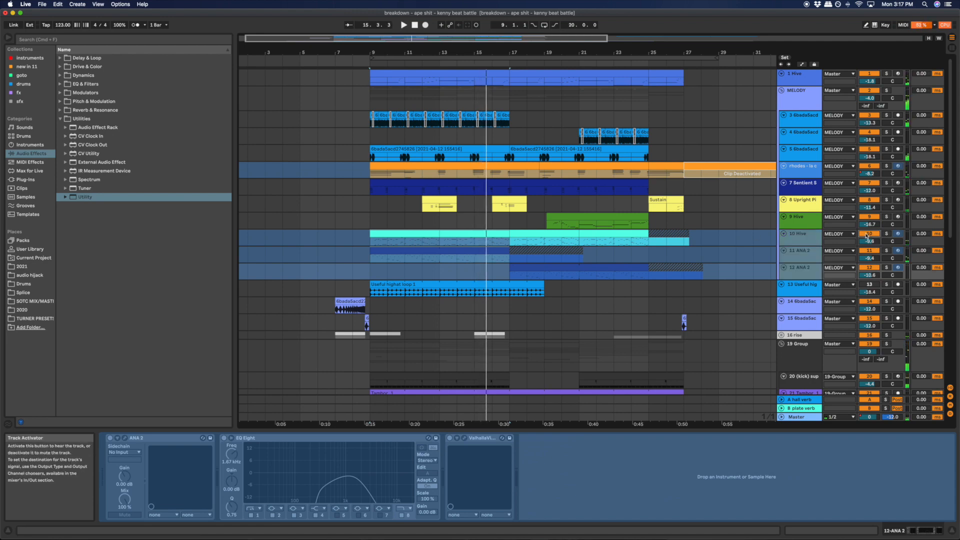
click(779, 237)
click(783, 234)
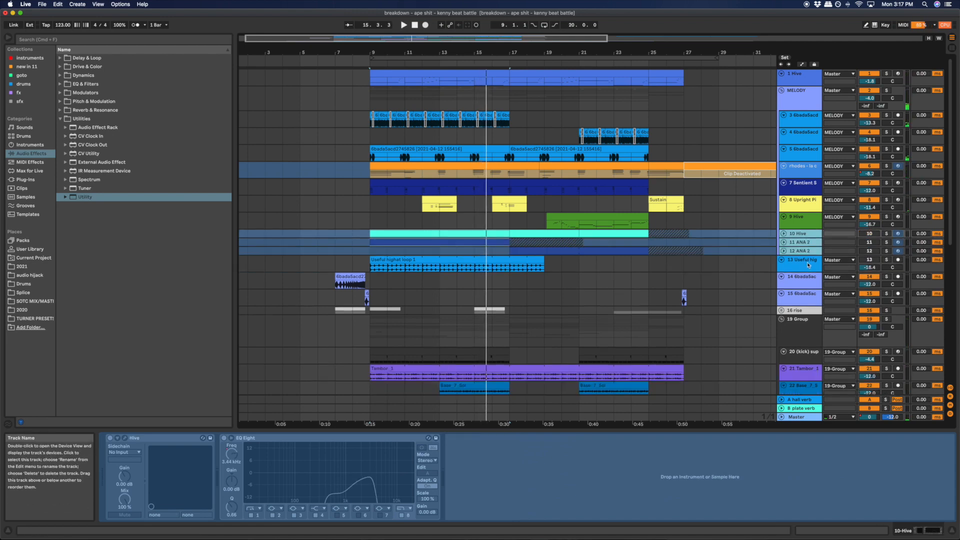
- Display the device chains of the ANA 2 track 12 and the Hive track 9, and briefly unfold track 10
shift+click(804, 251)
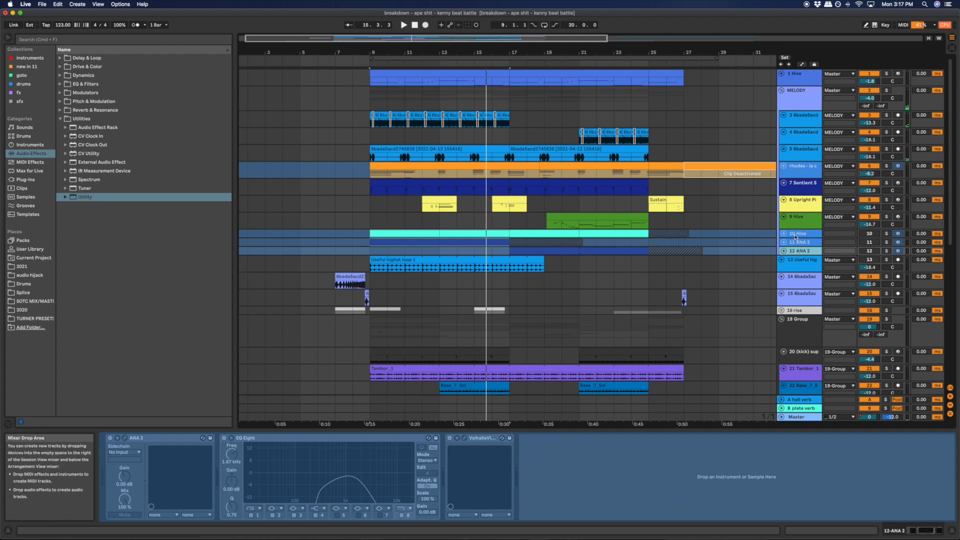
click(793, 235)
scroll(865, 191, down, 1)
click(793, 219)
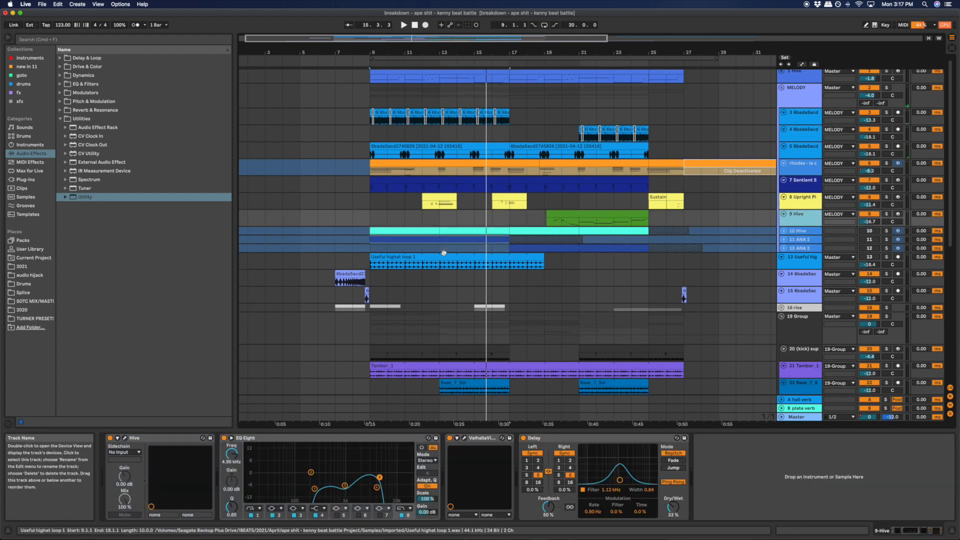
click(784, 232)
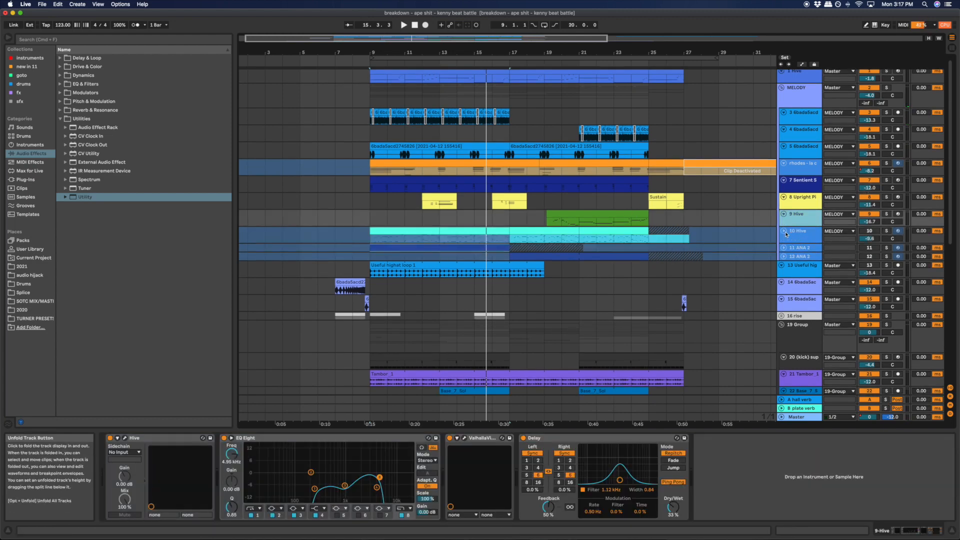
click(784, 232)
scroll(792, 104, up, 1)
- Play track 1's Hive bass clip from bar 9 in solo and open its Hive plug-in window
click(801, 74)
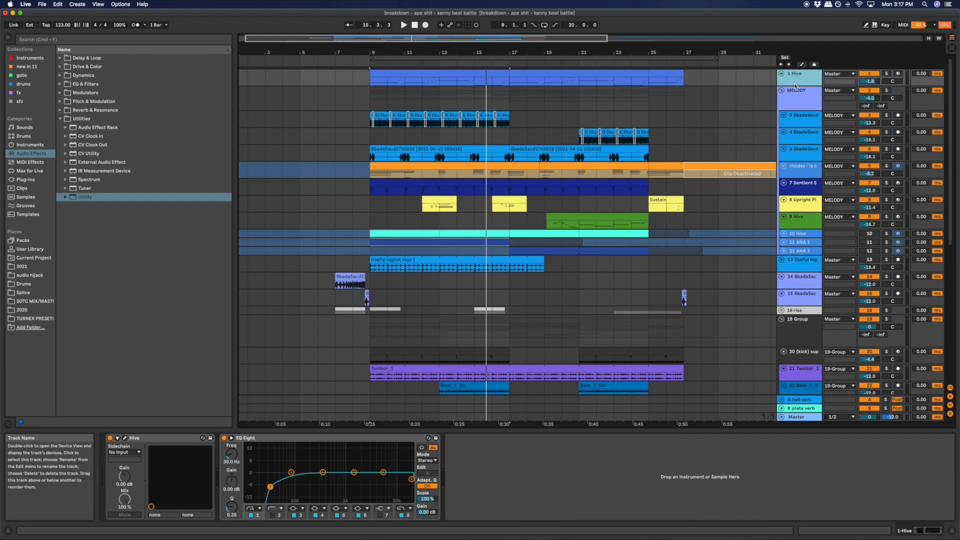
click(392, 74)
key(s)
key(space)
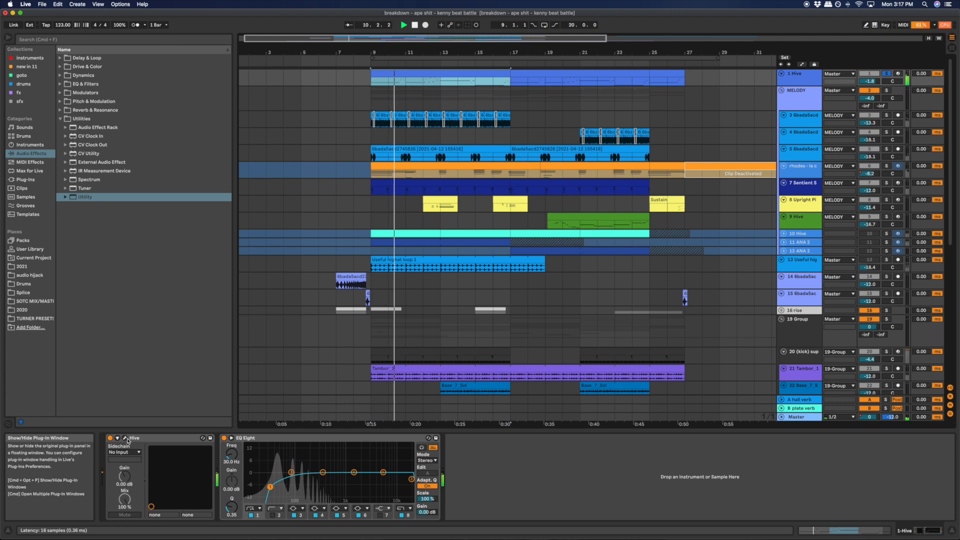
click(125, 438)
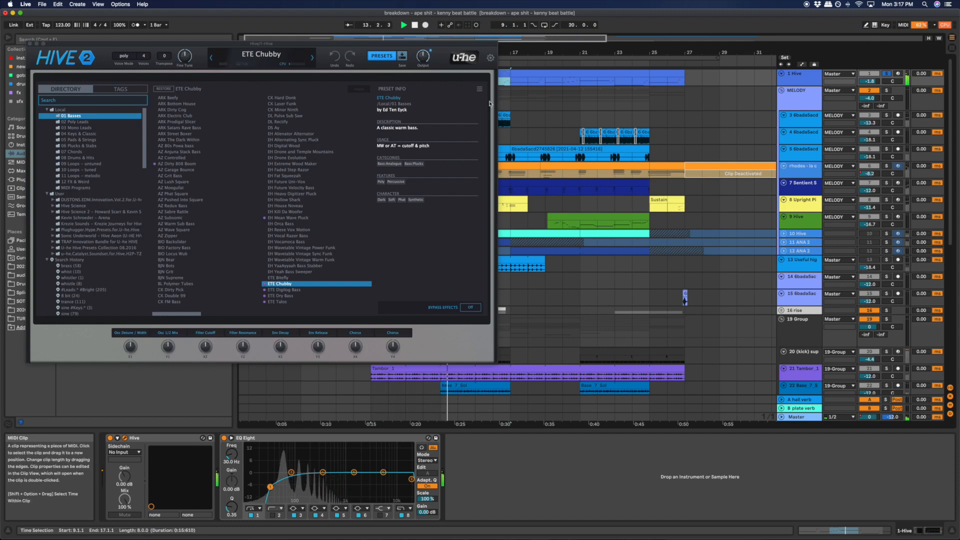
- View the track 1 bass clip's MIDI notes, highlight the short-note run in its fourth bar, and close the Hive window
click(840, 530)
drag(566, 401, 620, 351)
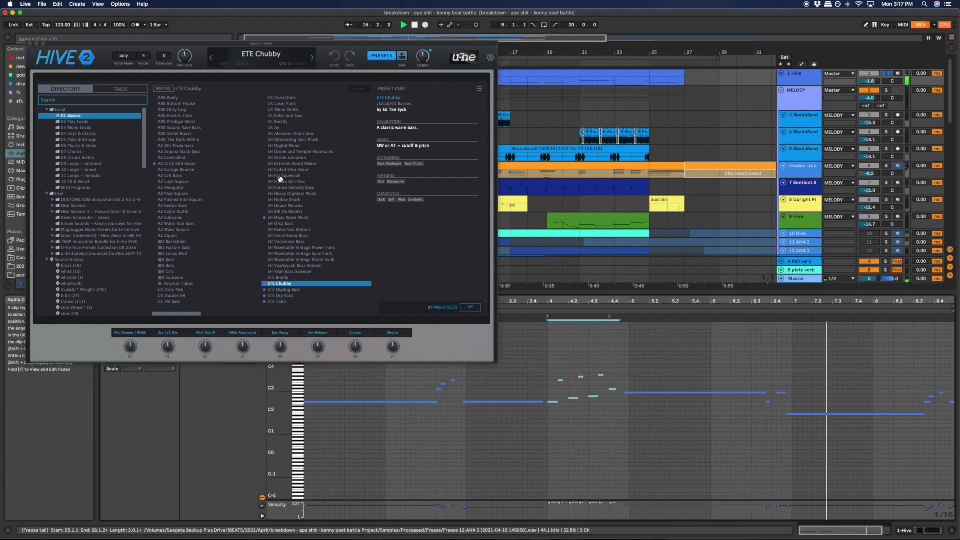
click(802, 95)
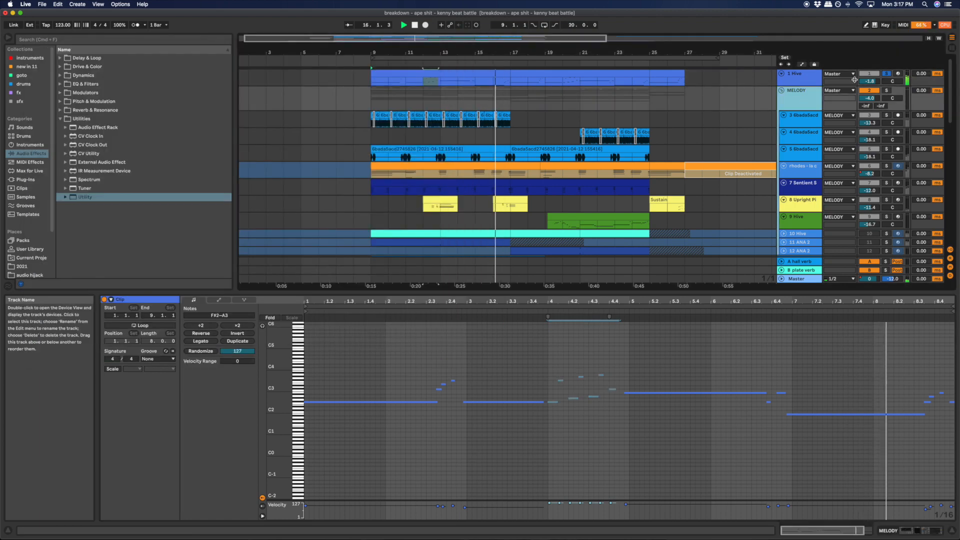
click(480, 75)
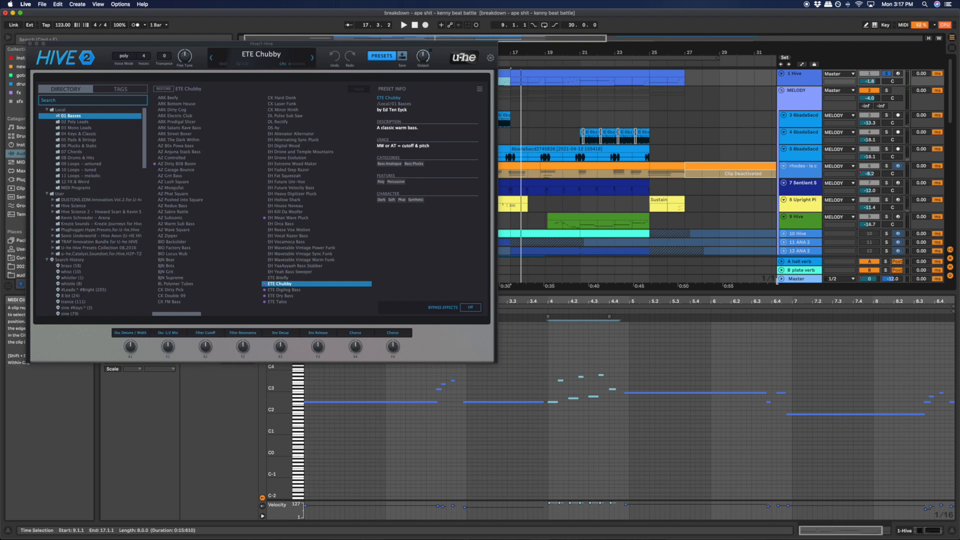
key(shift+Tab)
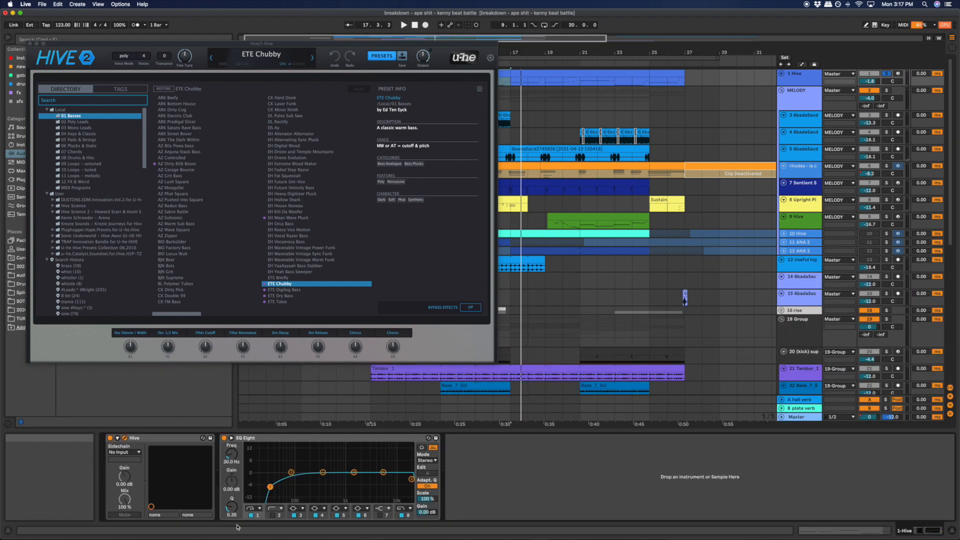
click(30, 45)
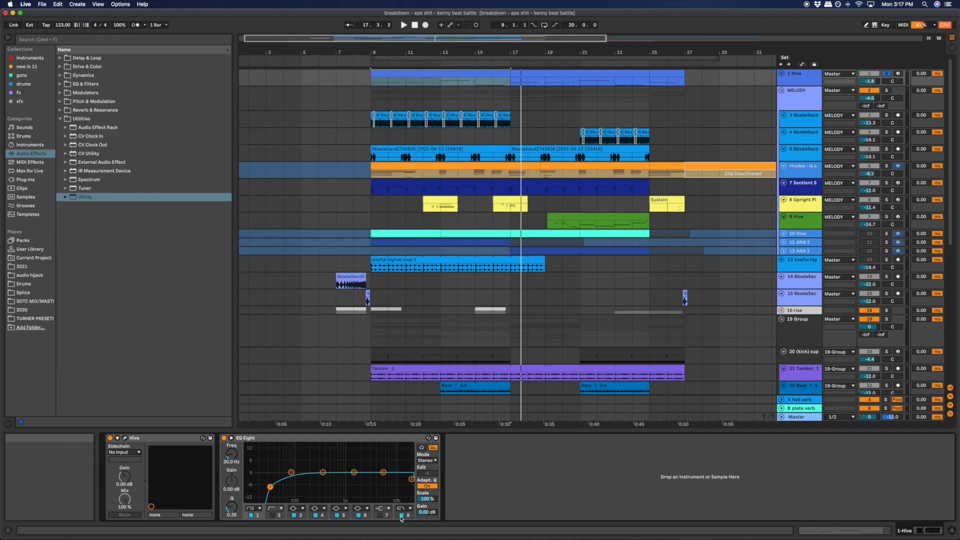
- Fold the MELODY group and play the drum tracks of 19 Group from bar 9 in solo
scroll(738, 174, down, 10)
scroll(746, 173, up, 10)
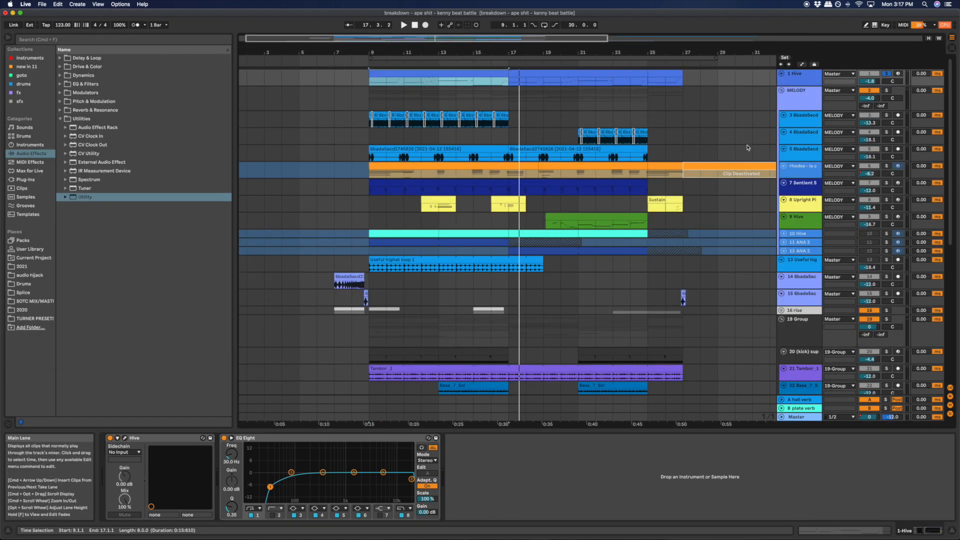
click(783, 93)
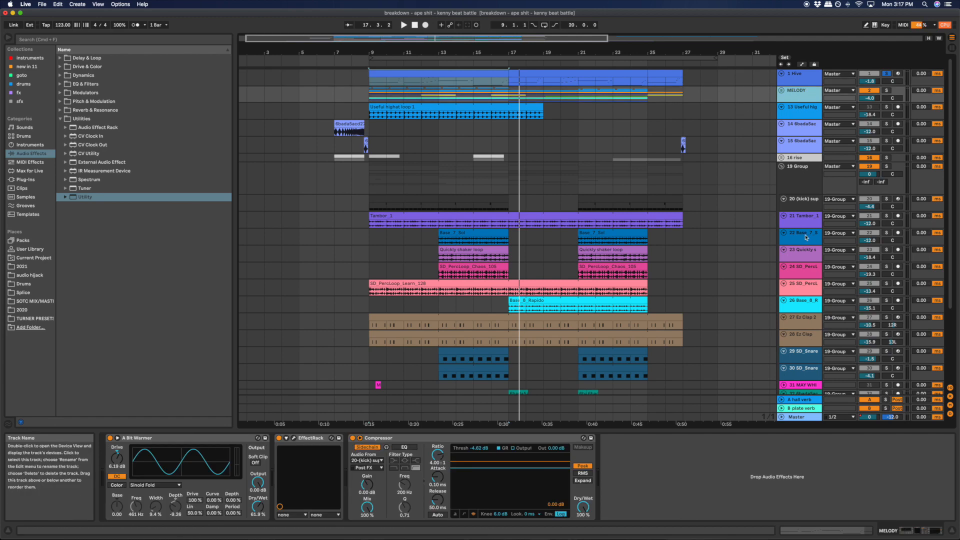
click(886, 166)
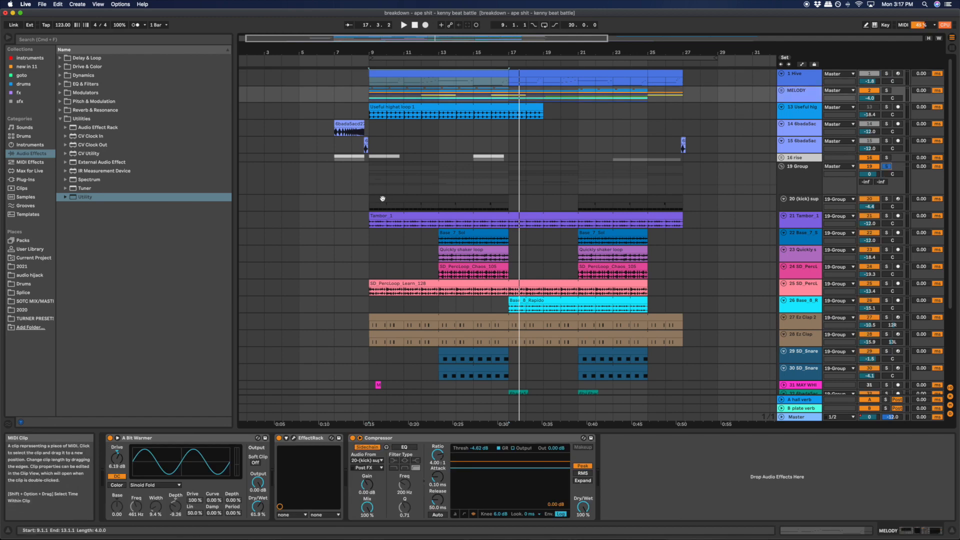
click(788, 205)
key(space)
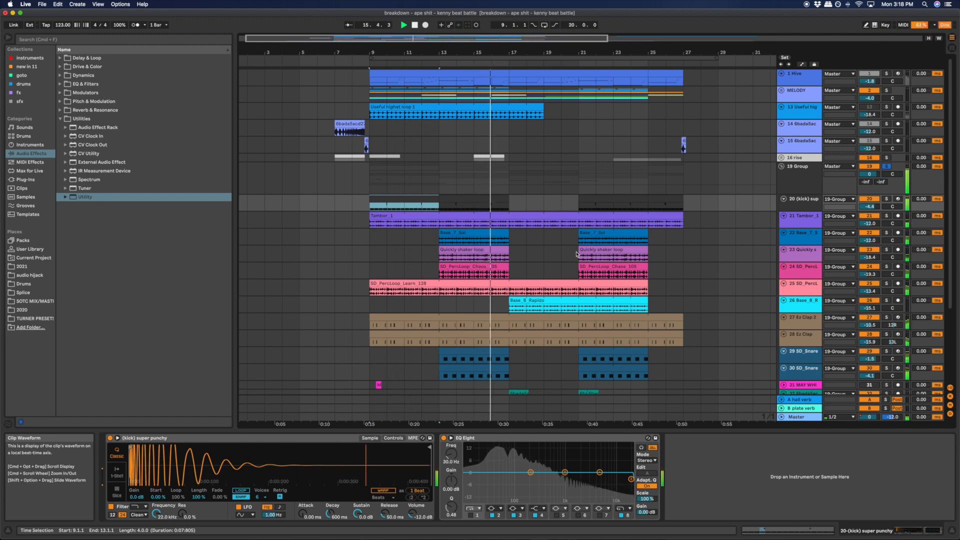
- Play the track 20 kick in solo from bar 9 and view its MIDI notes, highlighting the D3 note at the end of bar 1
scroll(550, 255, down, 5)
scroll(541, 257, up, 3)
scroll(542, 258, up, 2)
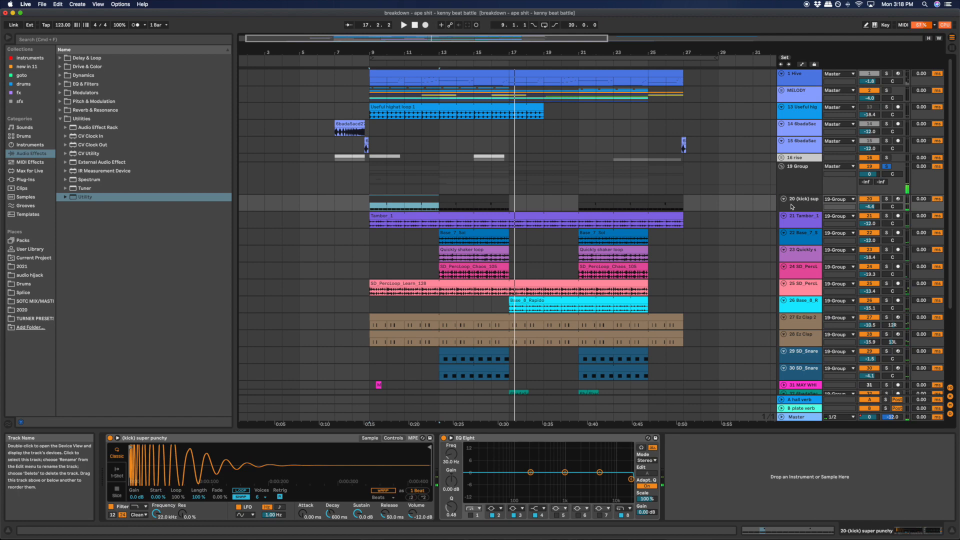
double_click(423, 195)
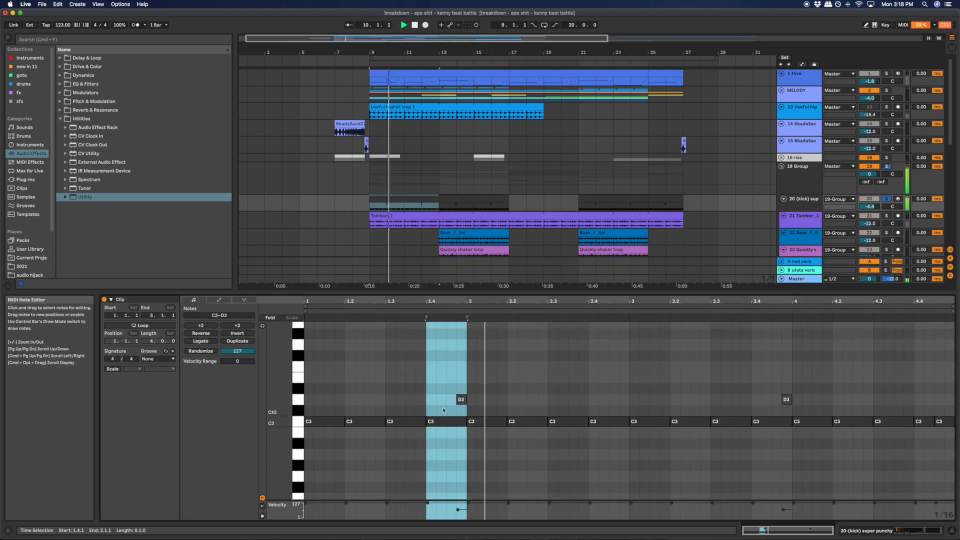
drag(410, 407, 489, 396)
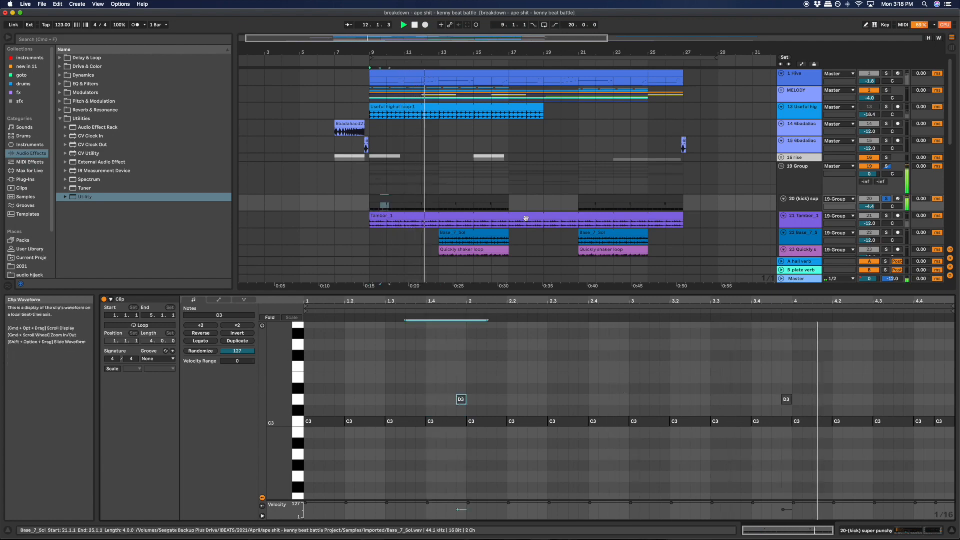
click(464, 196)
key(shift+Tab)
key(space)
- Play the percussion loops on tracks 21 to 26 together in solo from bar 21
click(398, 201)
drag(353, 224, 492, 232)
click(564, 232)
drag(423, 236, 502, 272)
click(501, 267)
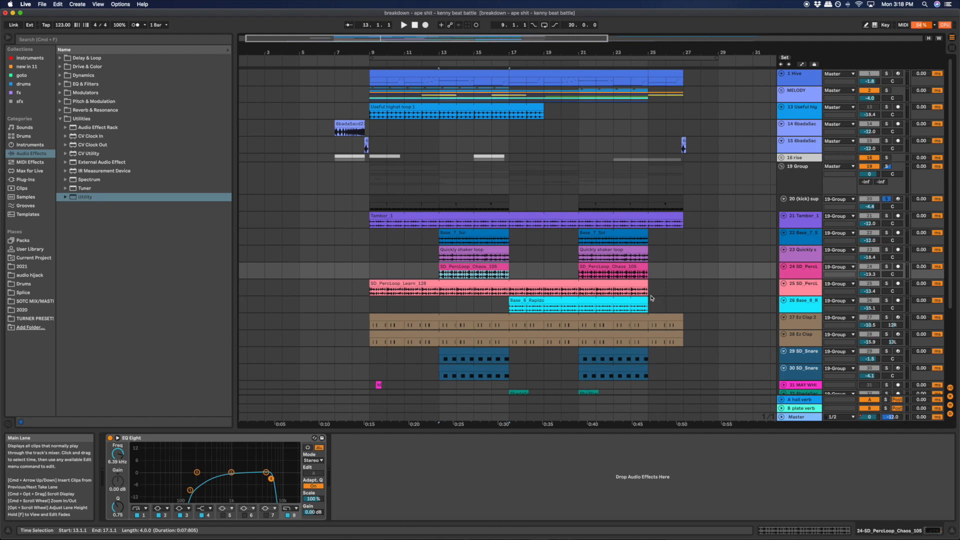
drag(649, 294, 579, 218)
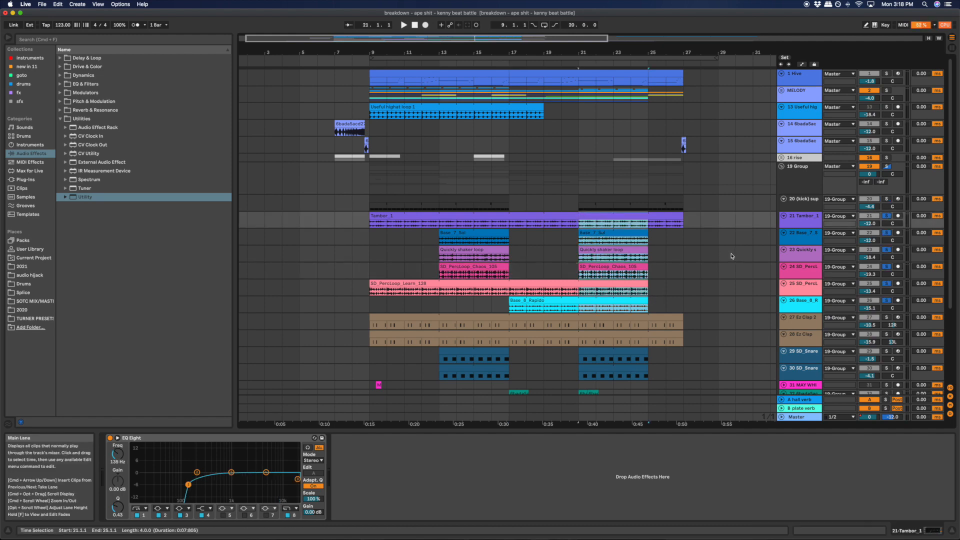
key(space)
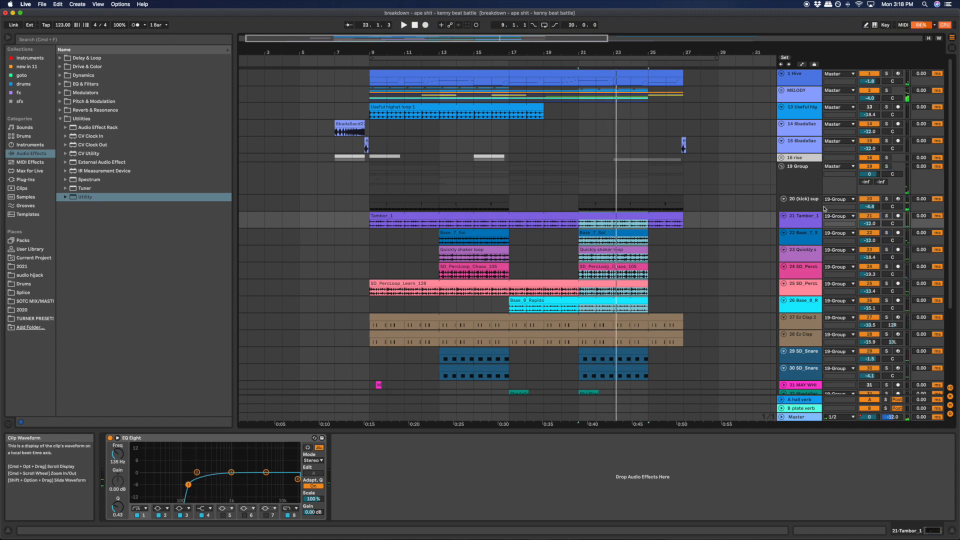
- Play track 22's Base_7_Sol loop from bar 13 and track 26's Base_8_Rapido loop from bar 17, each in solo
click(435, 254)
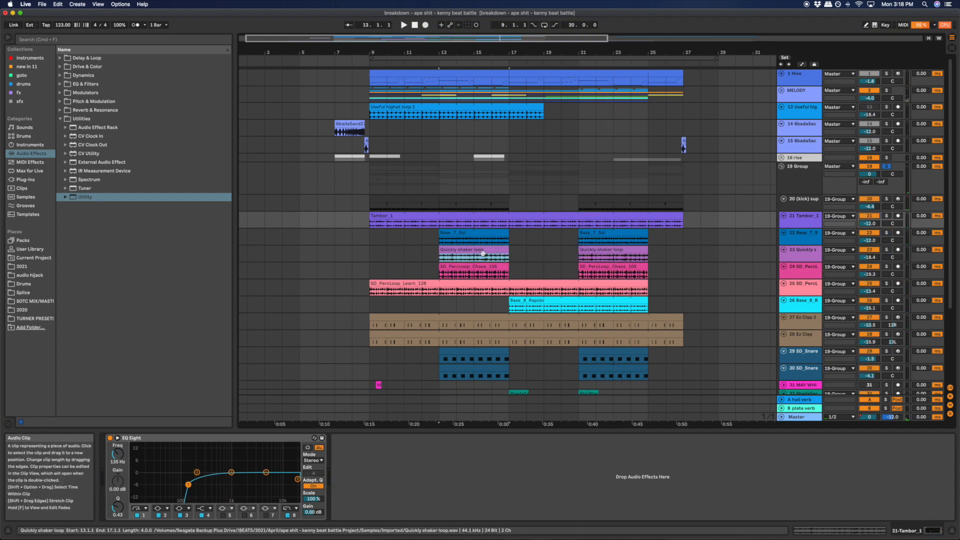
click(447, 241)
click(886, 233)
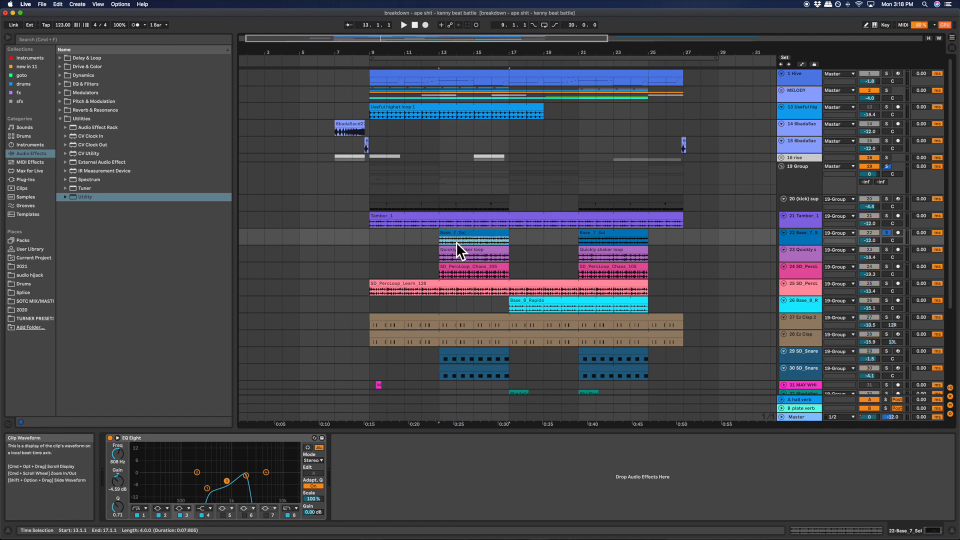
key(space)
scroll(450, 244, left, 1)
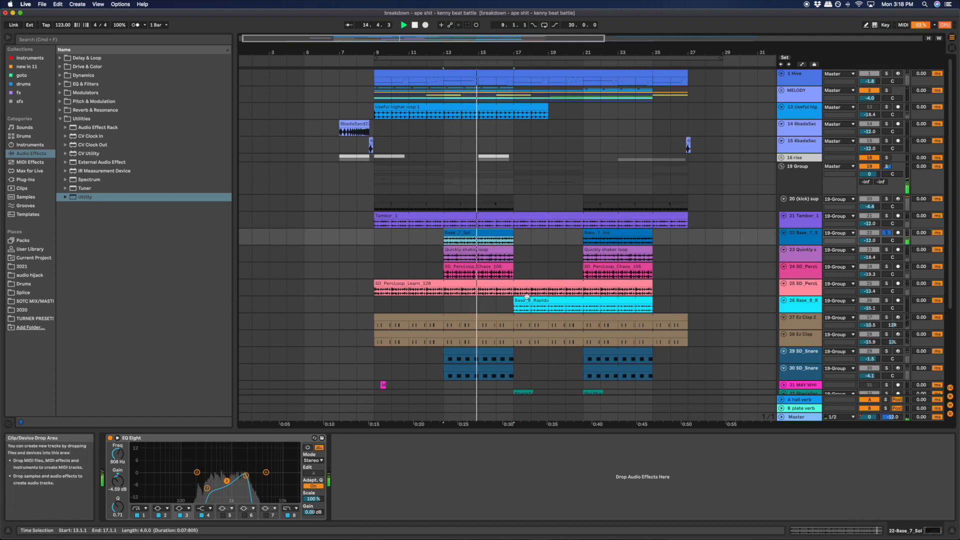
click(554, 301)
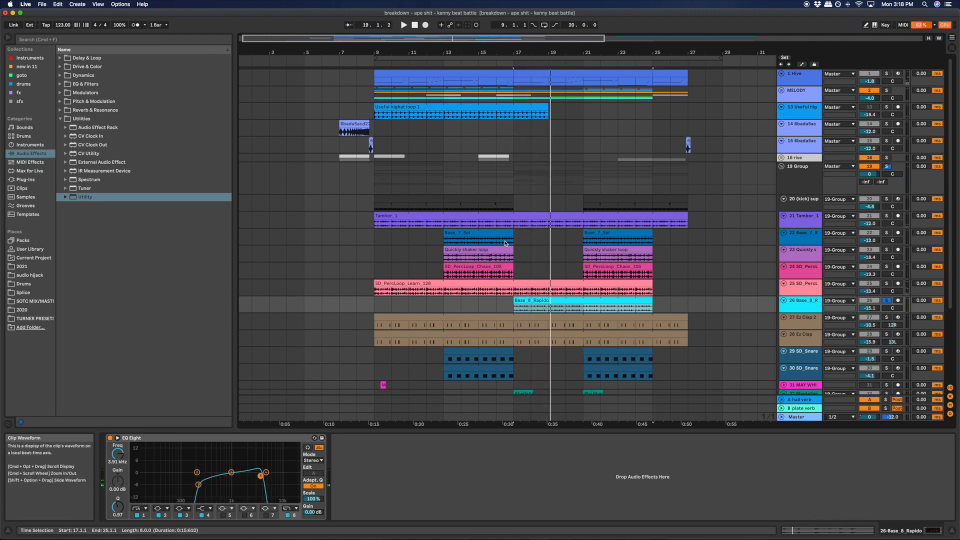
- Play the Tambor_1 loop on track 21 in solo from bar 9
click(432, 216)
key(s)
key(space)
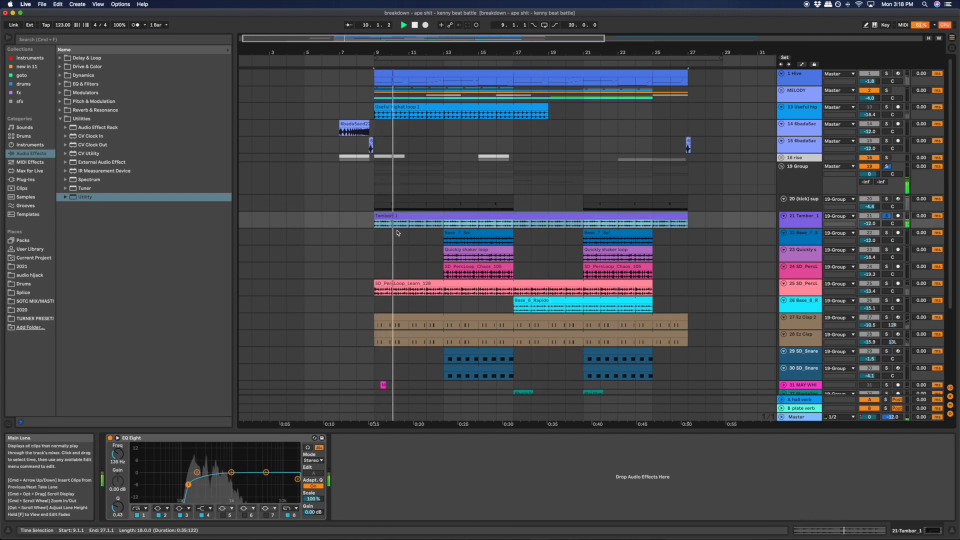
click(454, 231)
key(space)
- Play the Quickly shaker loop on track 23 in solo from bar 13
click(525, 301)
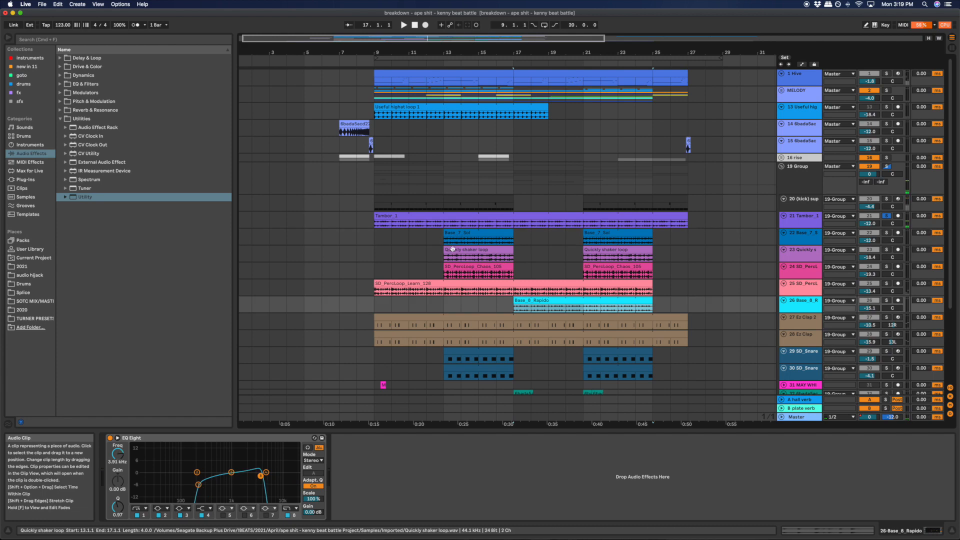
click(464, 249)
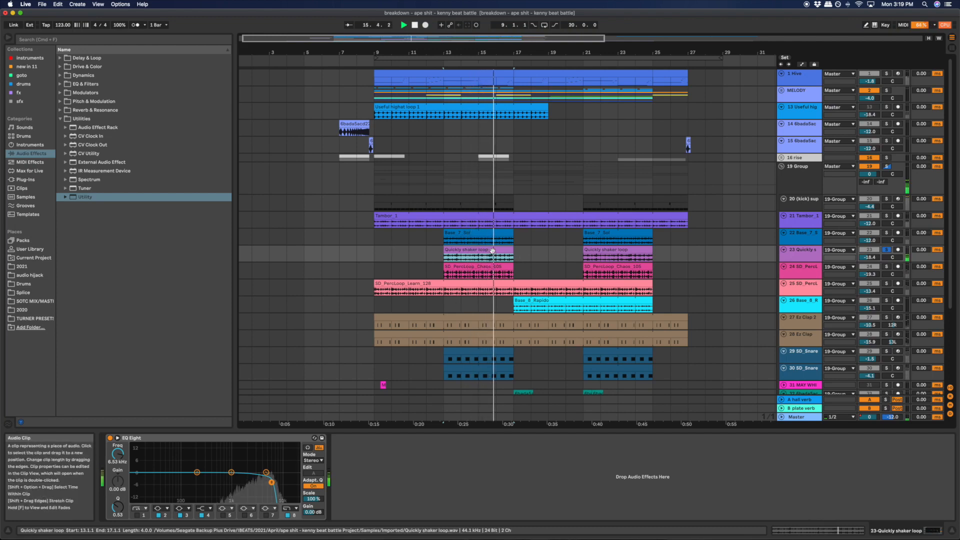
key(space)
- Play the SD_PercLoop_Chaos_105 loop on track 24 in solo from bar 13
click(476, 267)
shift+click(492, 283)
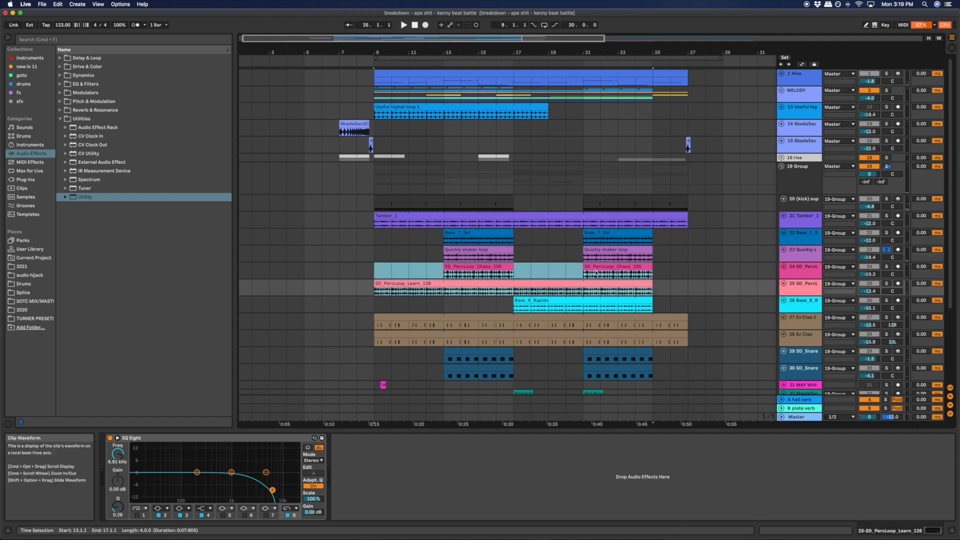
click(483, 267)
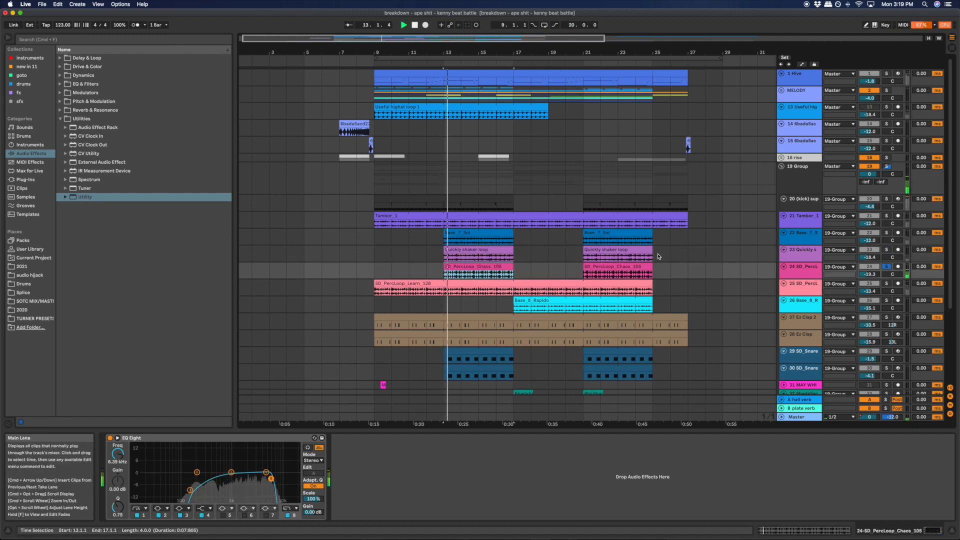
drag(426, 274, 548, 274)
scroll(600, 265, down, 1)
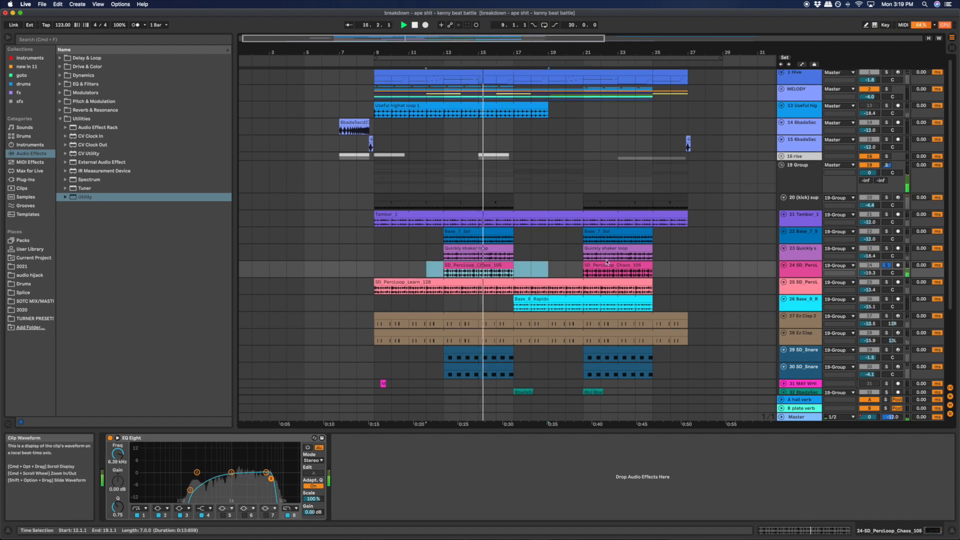
- Play the SD_PercLoop_Learn_128 loop on track 25 in solo from bar 9
click(479, 282)
key(space)
key(s)
key(space)
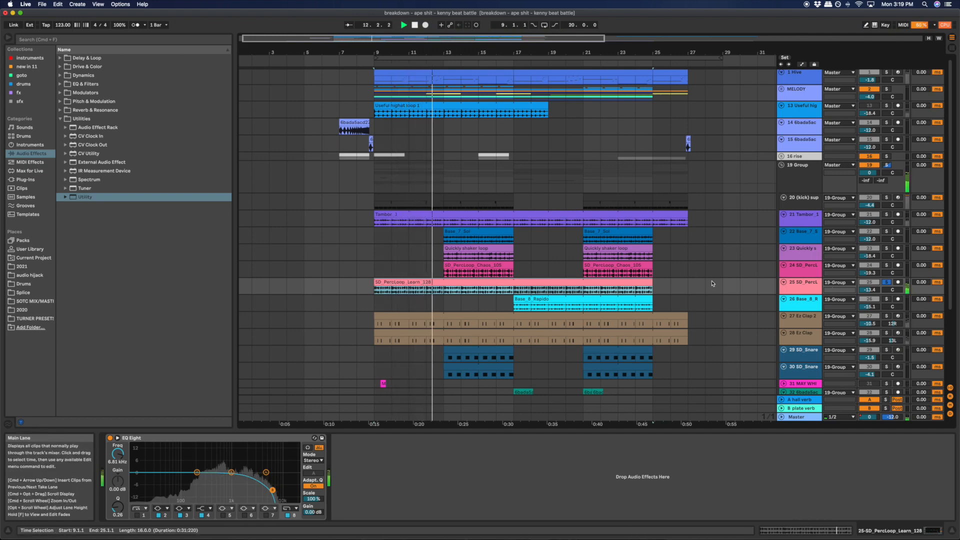
- Select the percussion loop tracks 21 to 26 and fold them all
click(809, 304)
shift+click(799, 237)
shift+click(788, 218)
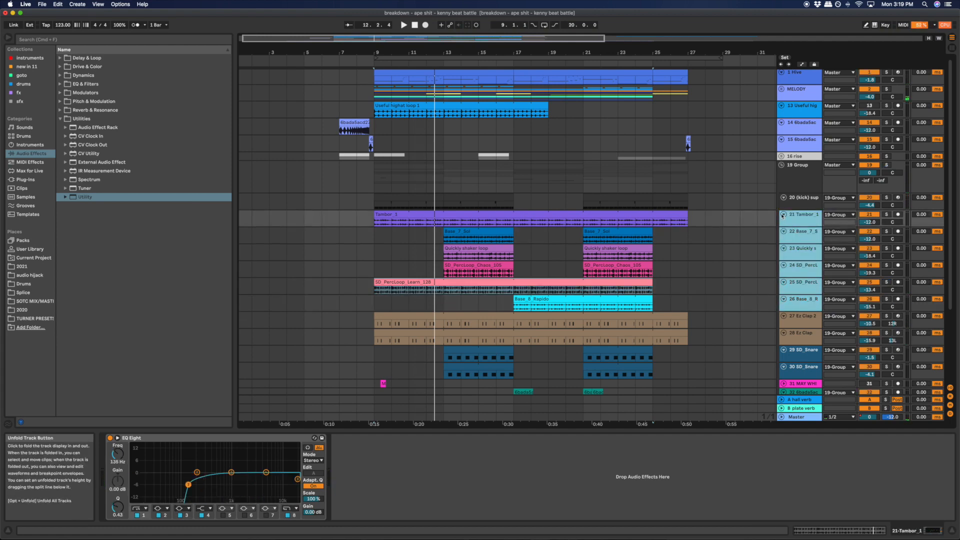
click(783, 216)
click(800, 251)
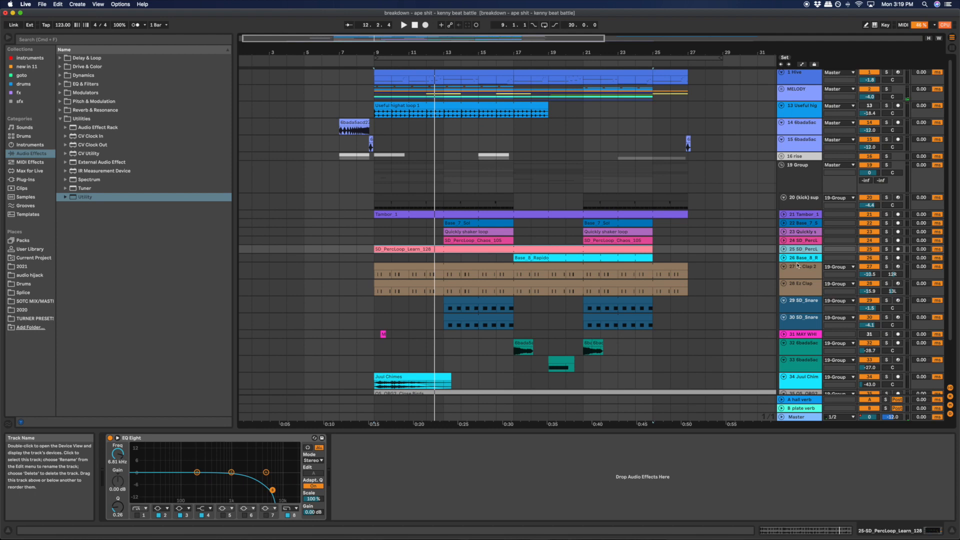
- Play the clap clips on tracks 27 and 28 in solo from bar 9, adding the track 20 kick to the solo
click(694, 273)
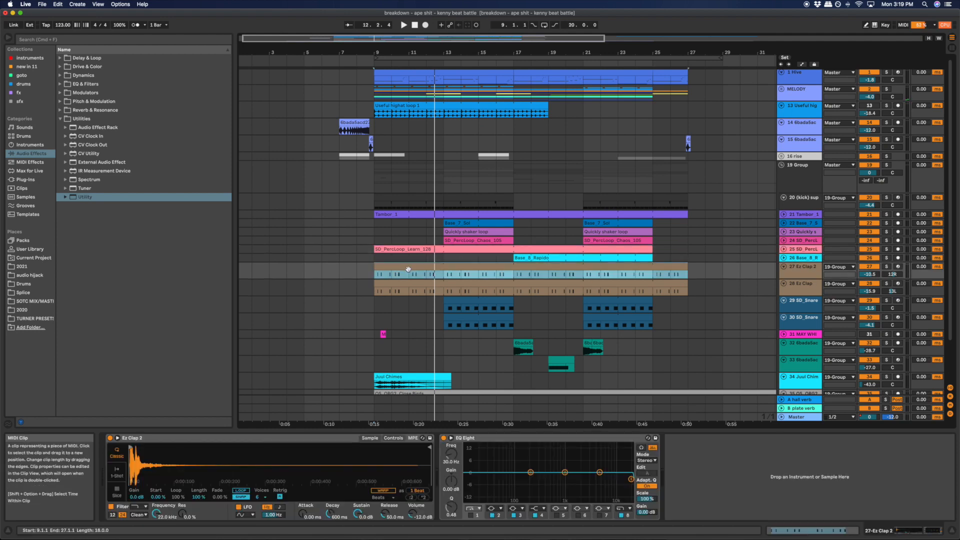
click(432, 282)
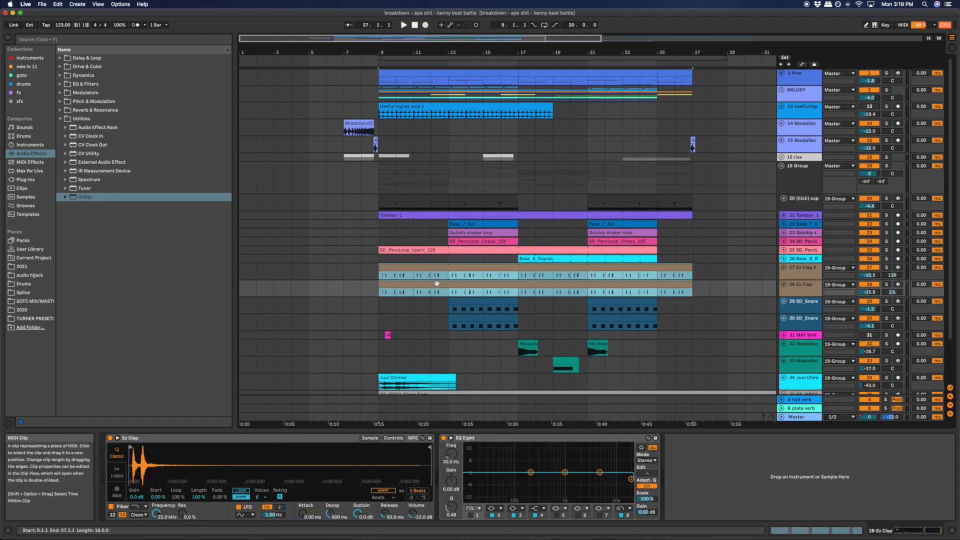
click(889, 200)
- Display the device chains of the Ez Clap 2 track 27 and the Ez Clap track 28 during playback
click(802, 274)
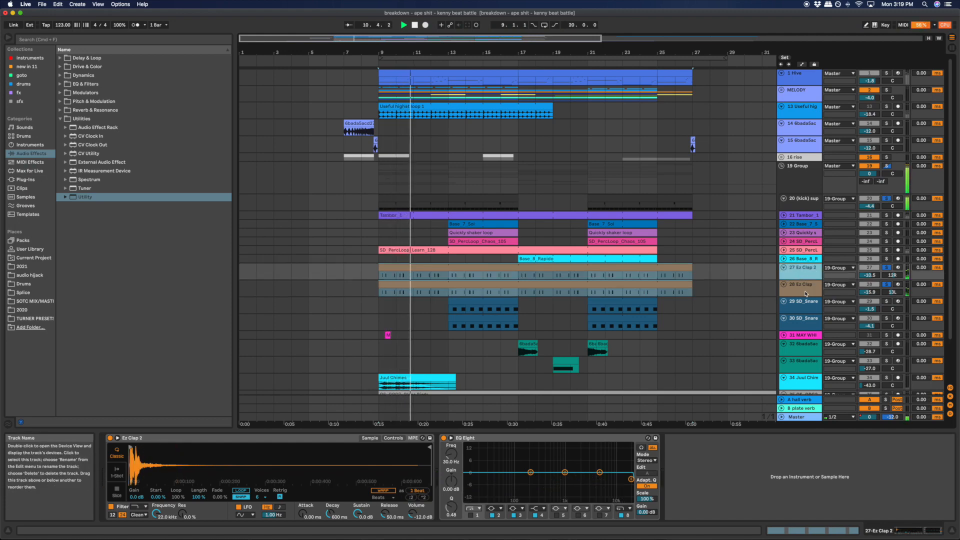
click(802, 288)
click(510, 265)
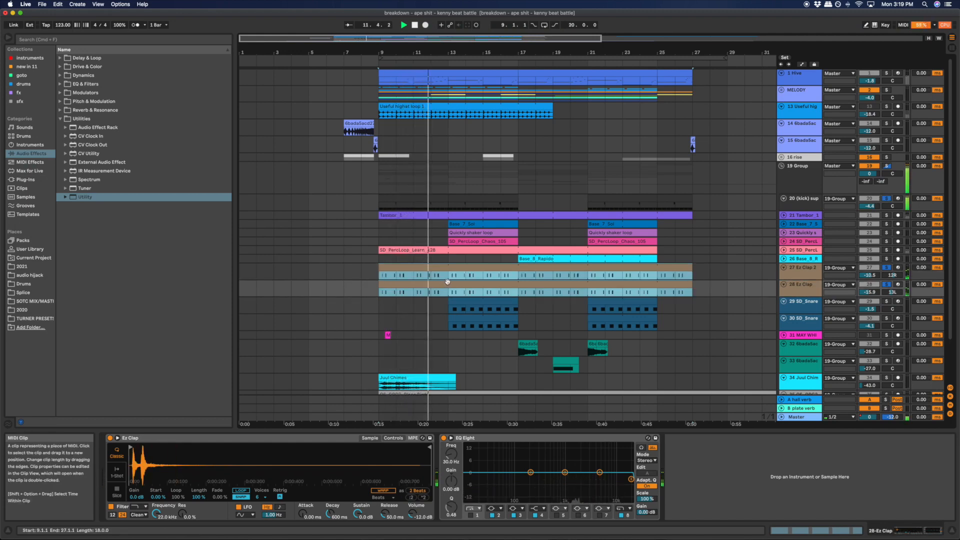
click(510, 266)
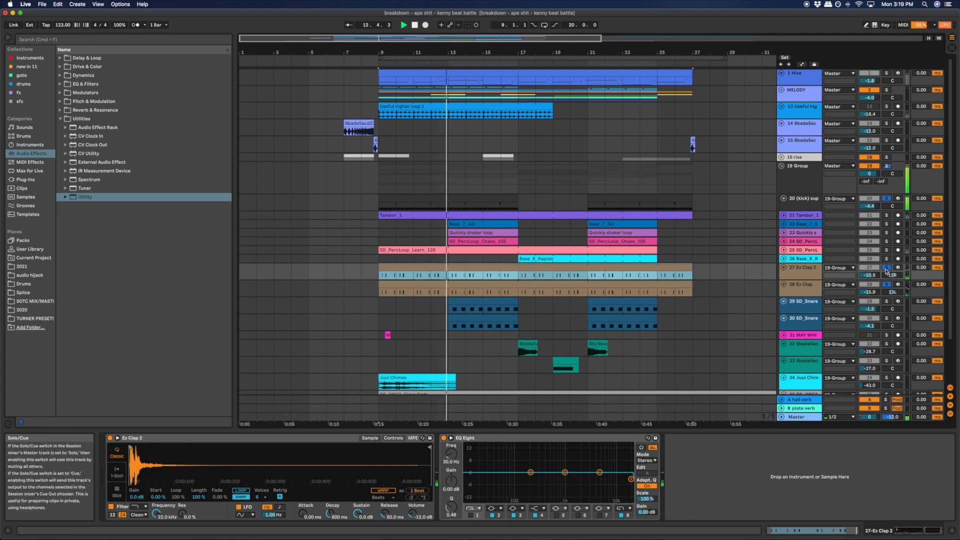
click(791, 295)
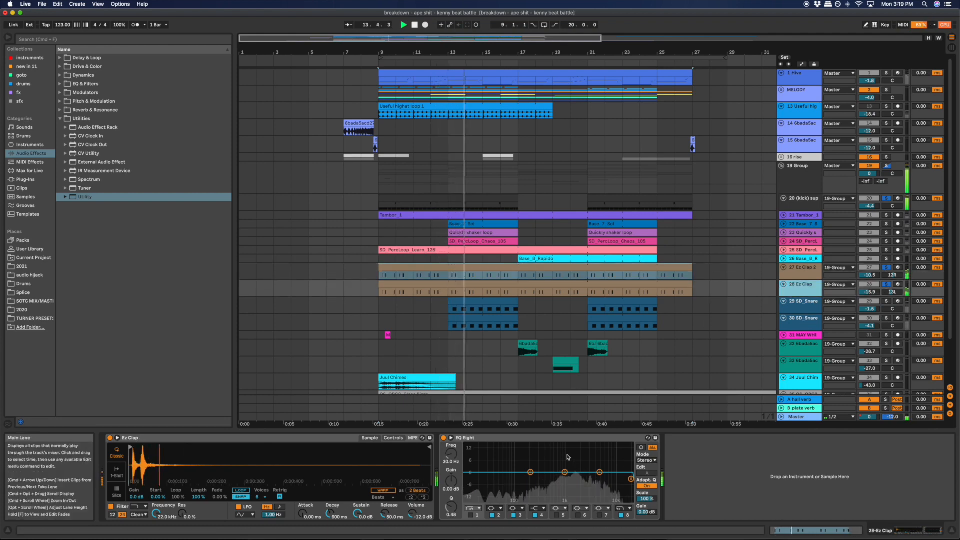
- Play snare tracks 29 and 30 in solo with the kick and claps from bar 13, displaying each snare's devices
click(479, 305)
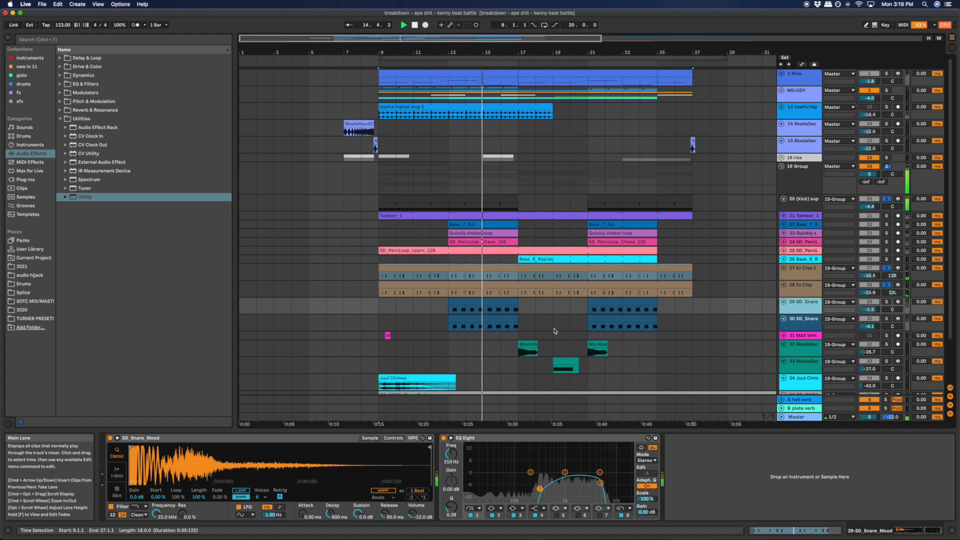
shift+click(480, 325)
shift+click(478, 319)
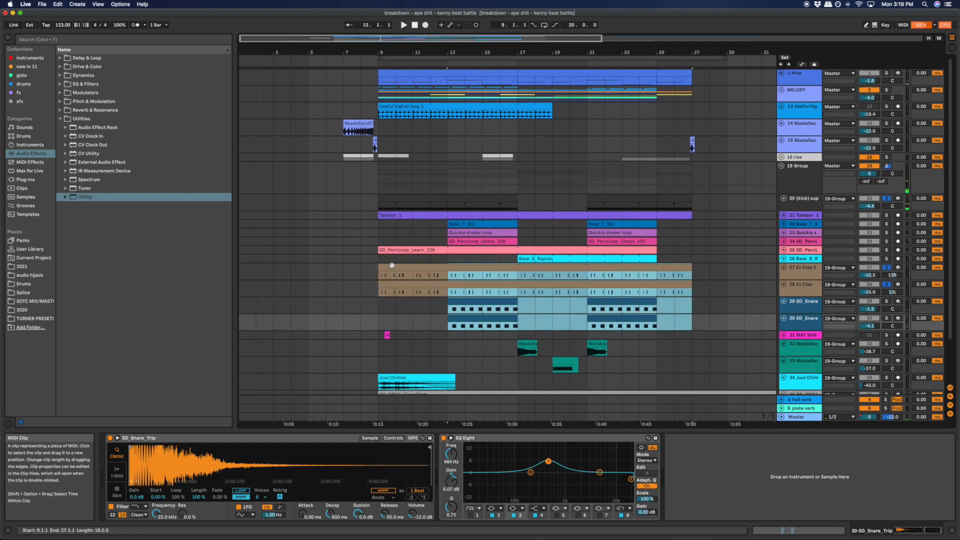
click(886, 199)
key(space)
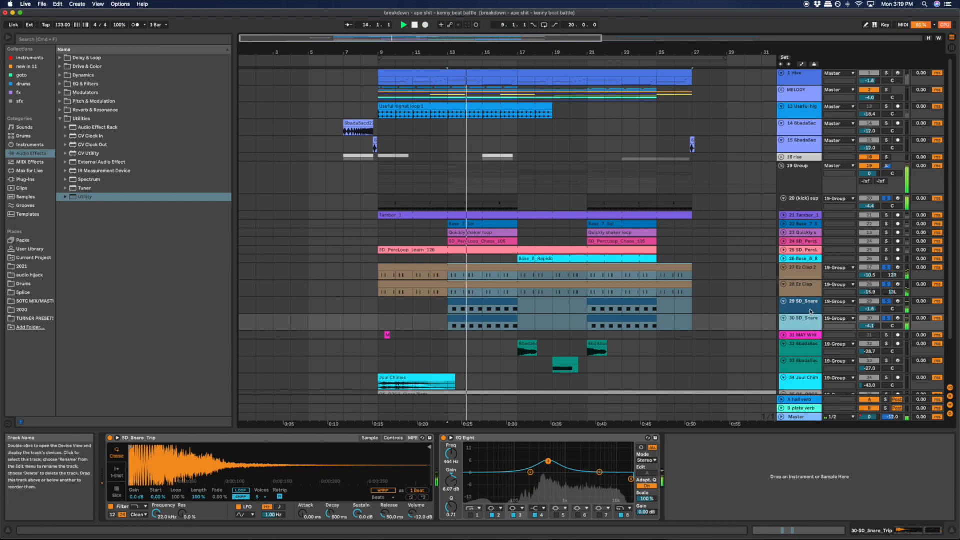
key(Up)
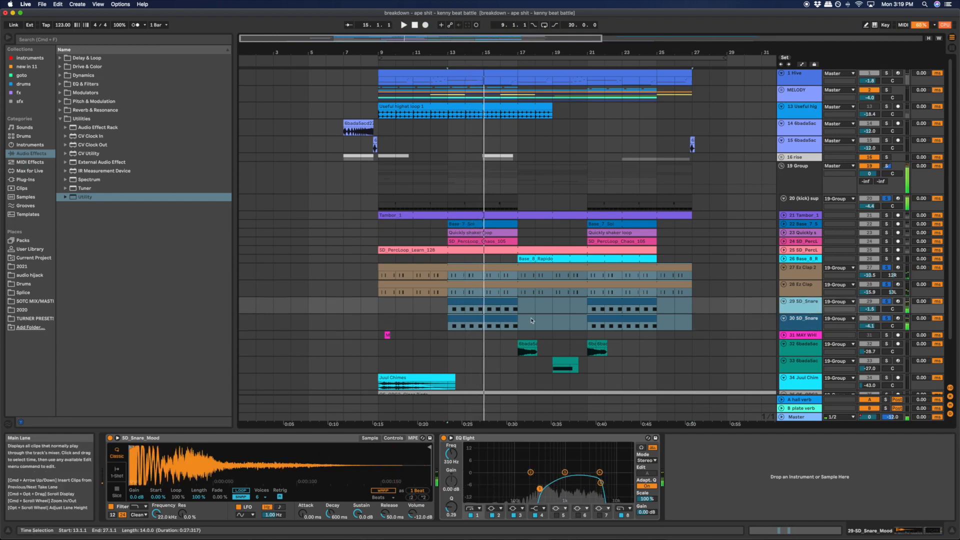
- Stop playback and view the MIDI notes of the snare clips on tracks 29 and 30 from bar 13
click(465, 301)
key(space)
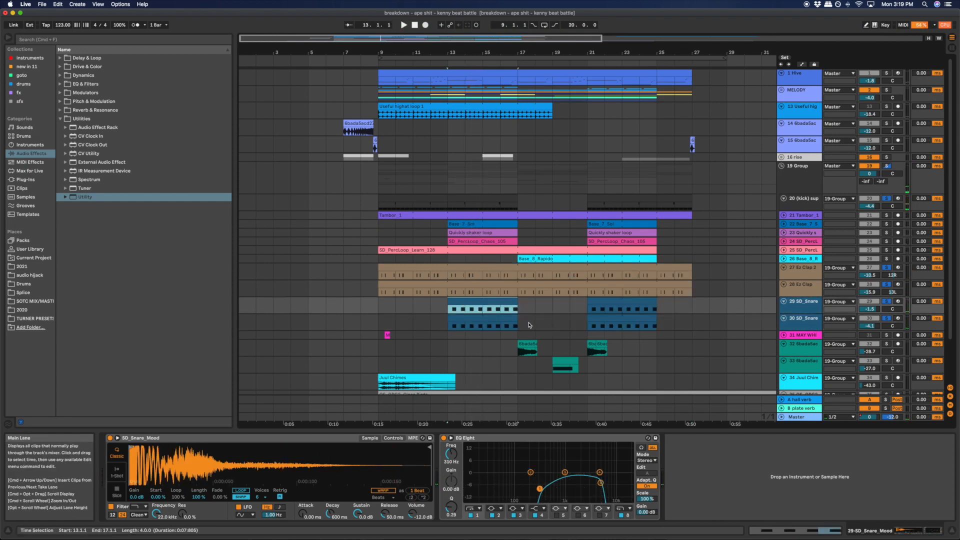
drag(530, 324, 448, 306)
key(shift+Tab)
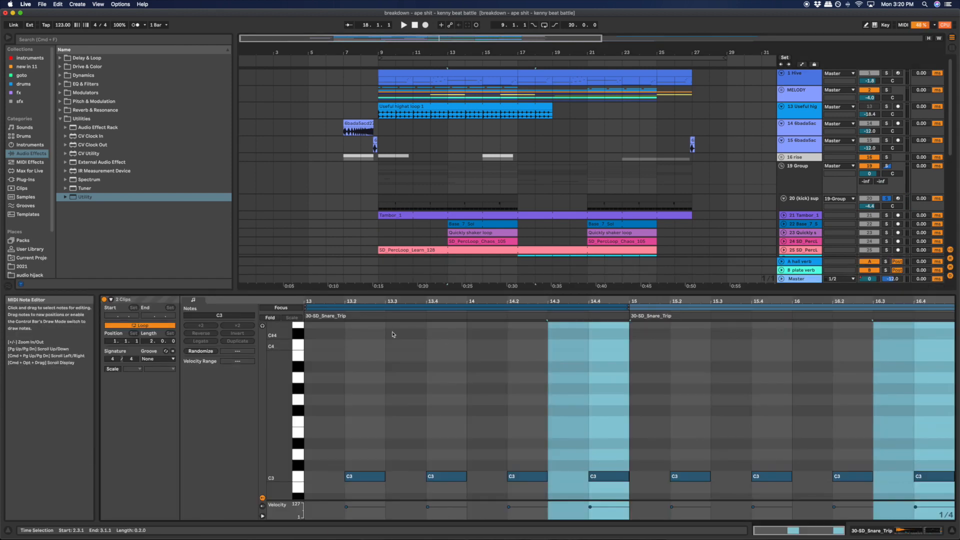
key(shift+Tab)
mouse_move(552, 323)
mouse_down()
mouse_move(388, 304)
mouse_move(553, 325)
mouse_up()
click(431, 311)
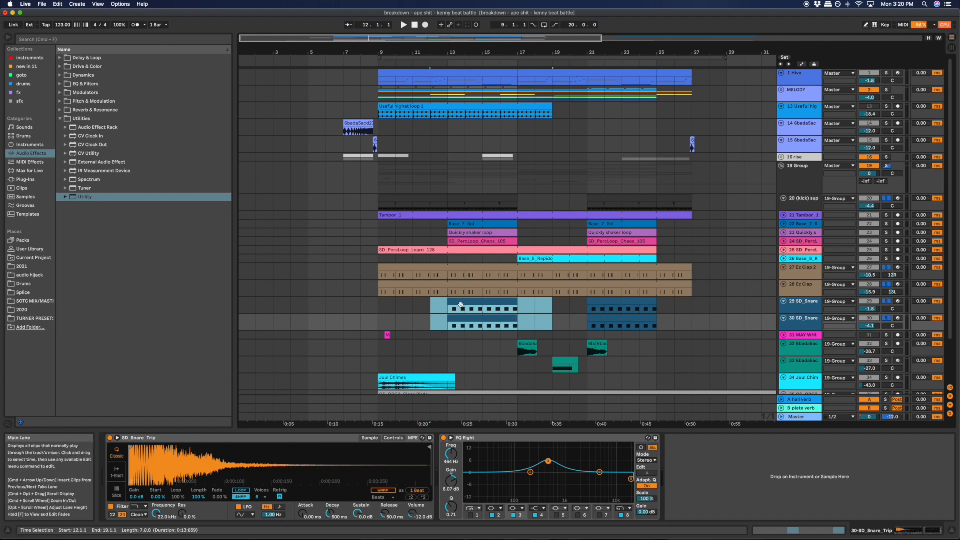
click(436, 303)
- Play the green sample tracks 32 and 33 together in solo from bar 17
scroll(436, 303, down, 3)
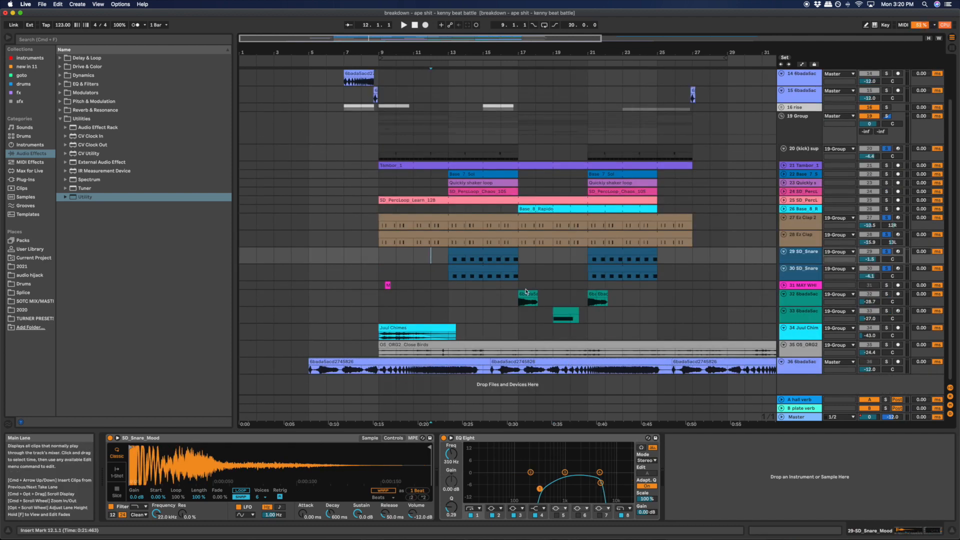
click(512, 297)
click(808, 322)
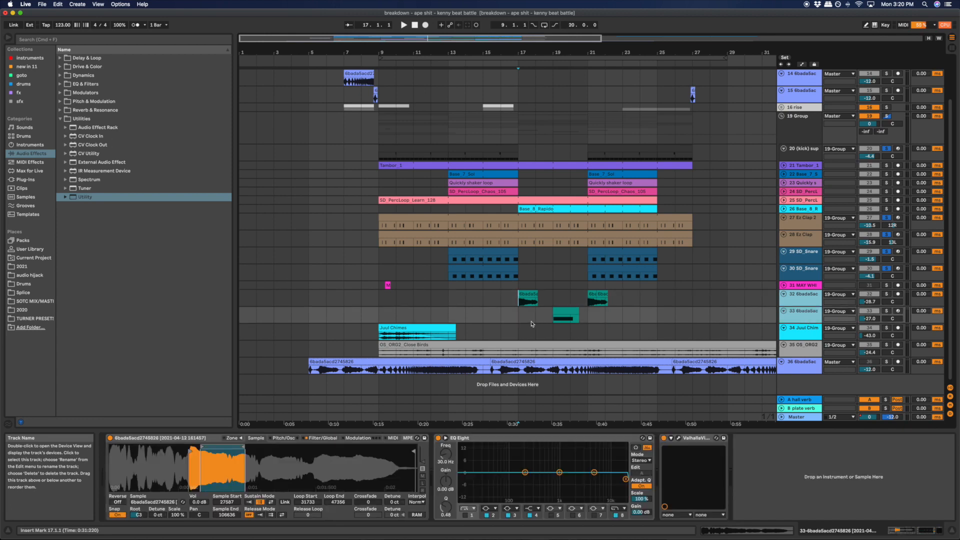
click(528, 299)
key(space)
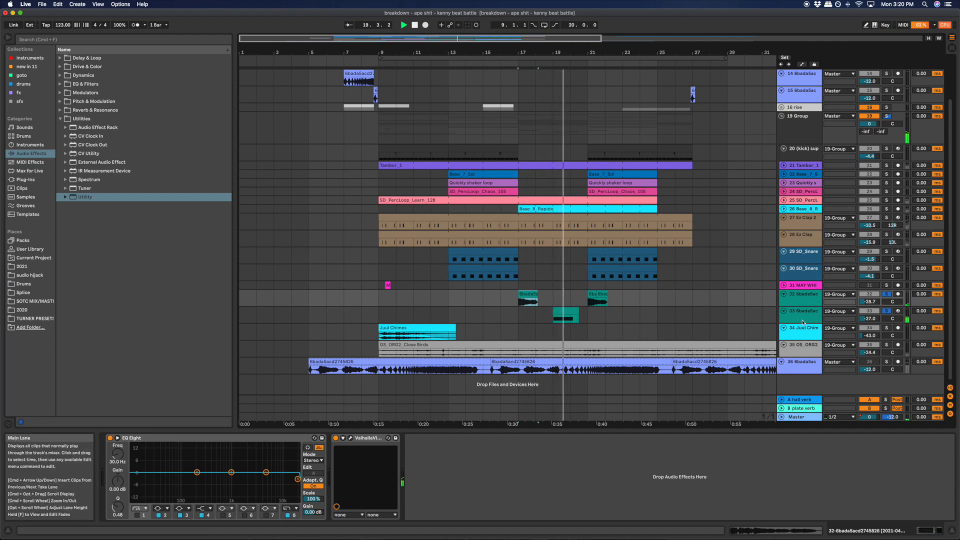
- Display the devices of green track 33, stop playback and select the clips on tracks 32 and 33 from bar 17
click(578, 320)
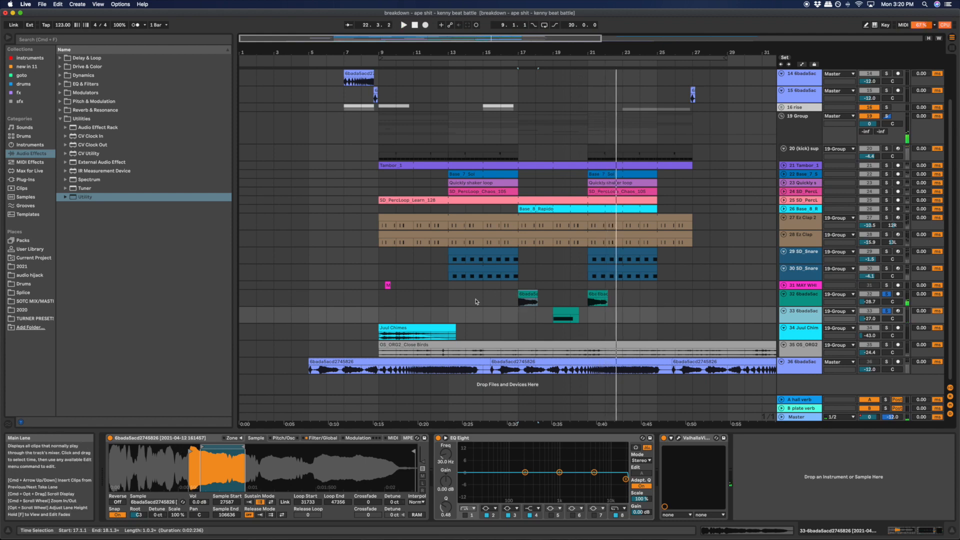
key(space)
click(518, 299)
shift+click(647, 320)
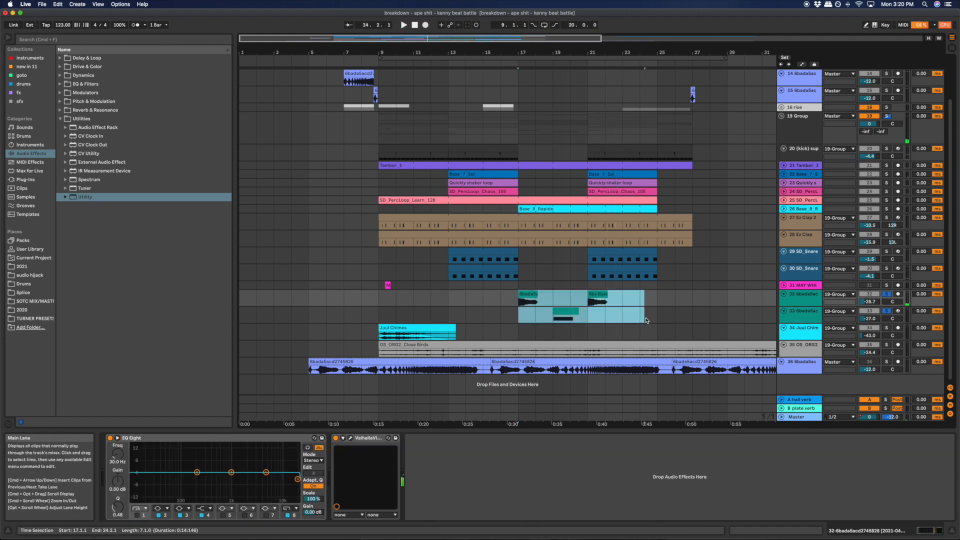
- Reselect the clips on tracks 32 and 33 from bar 17 to bar 22 and play them with the full beat
click(526, 295)
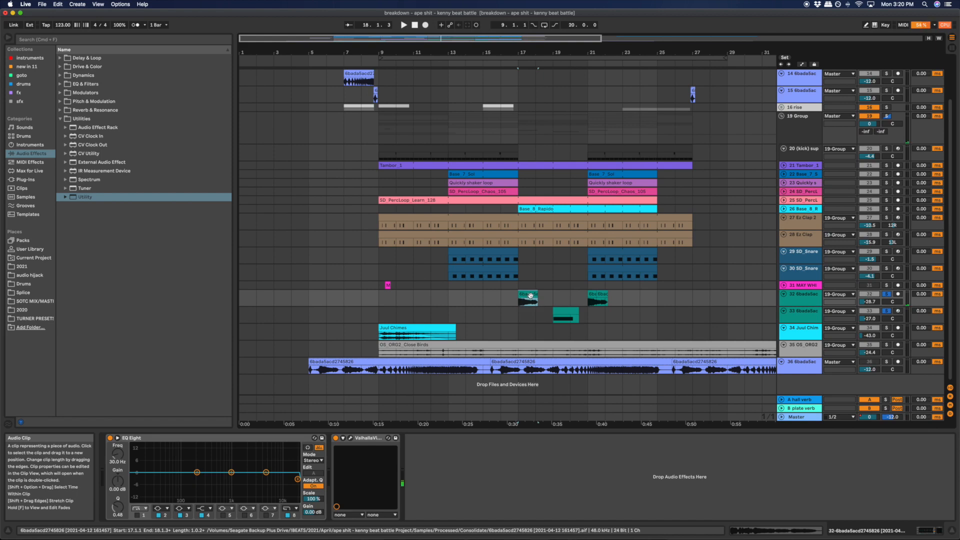
shift+click(609, 318)
key(space)
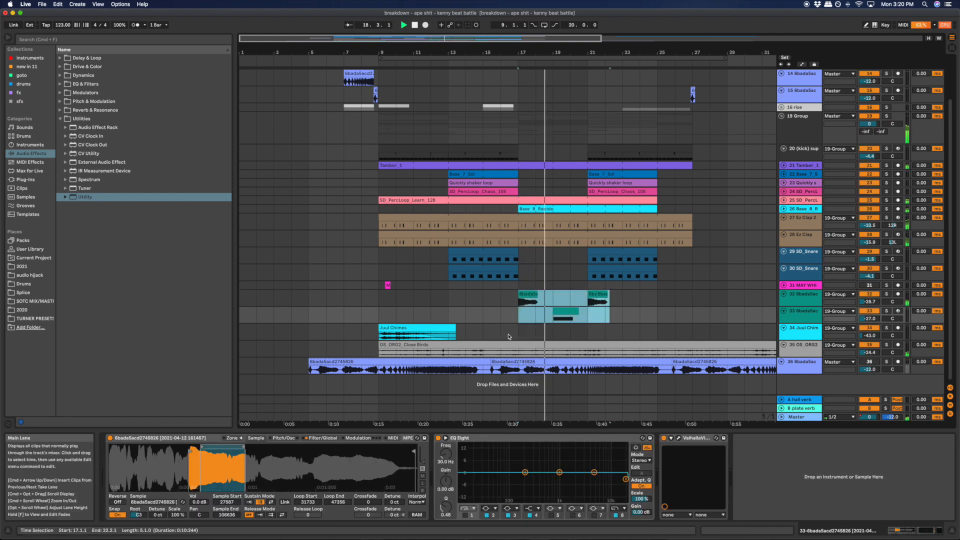
key(space)
- Play the Juul Chimes track 34 from bar 9, comparing it in solo and with the full beat
click(419, 296)
click(399, 314)
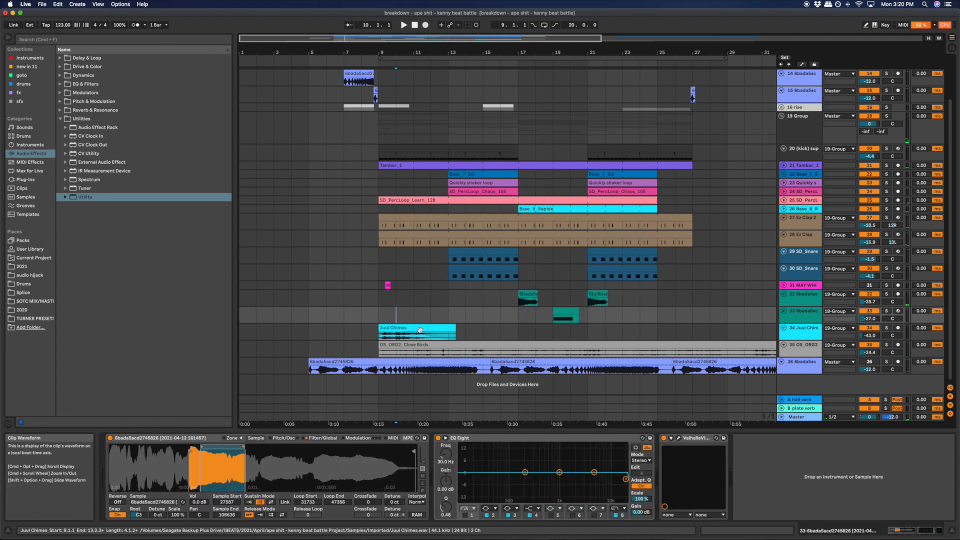
click(431, 327)
key(s)
key(space)
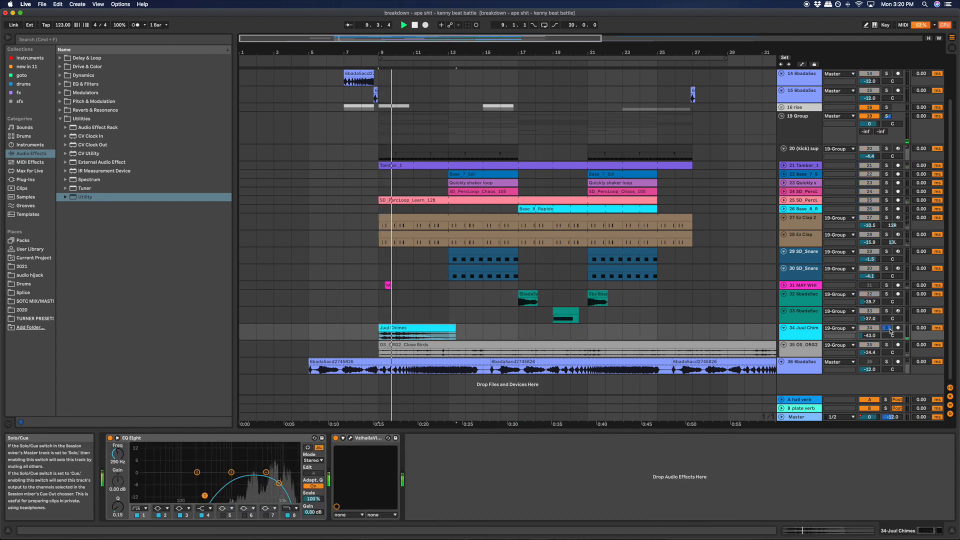
click(887, 329)
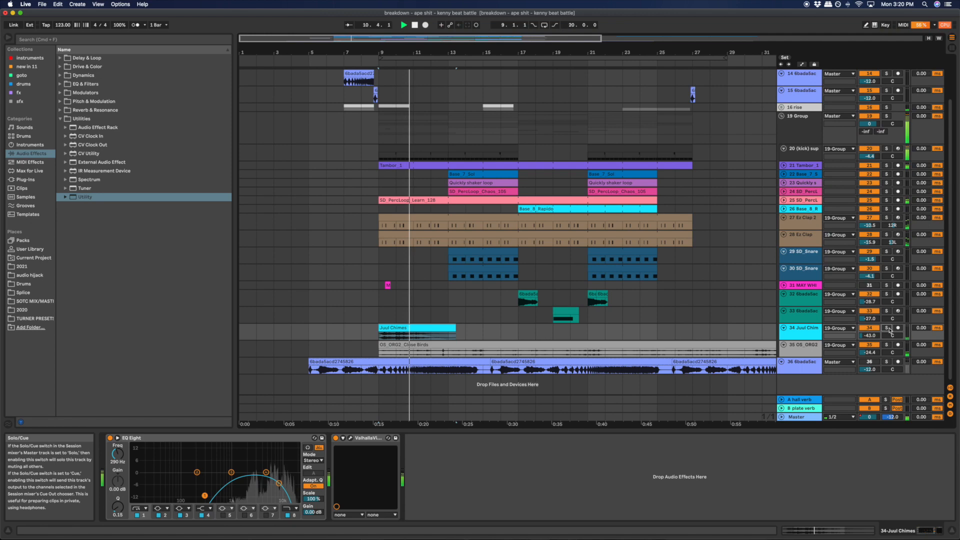
click(889, 329)
key(space)
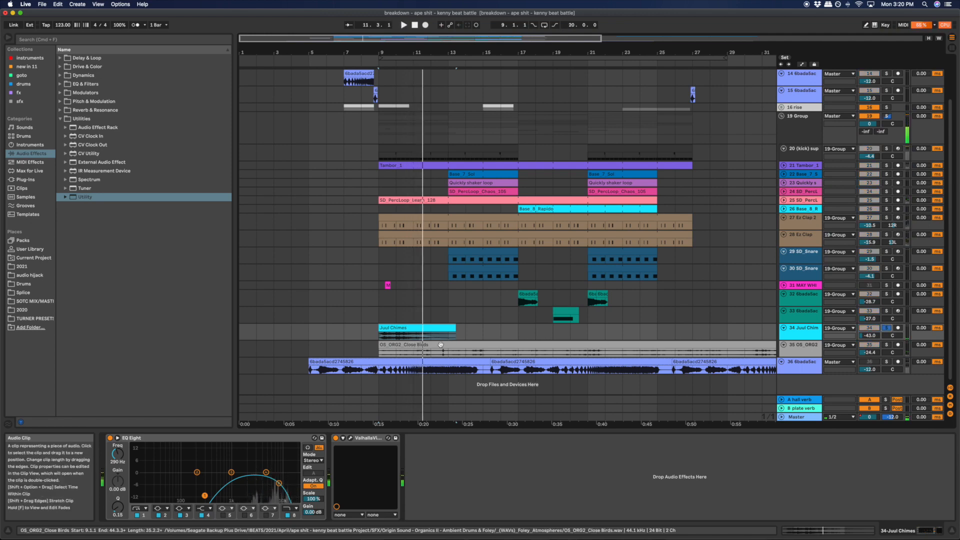
- Play the Close Birds track 35 in solo from bar 9 and again from bar 13
click(441, 345)
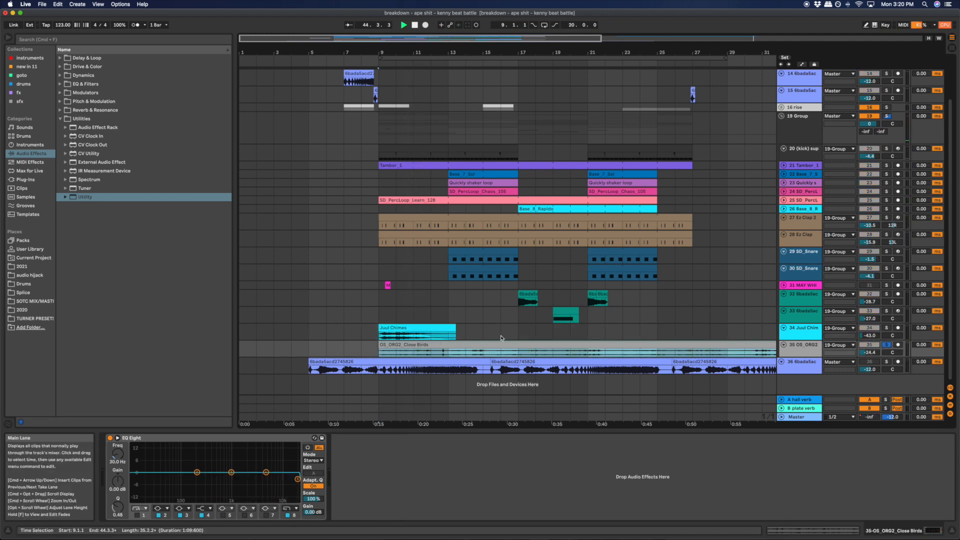
key(space)
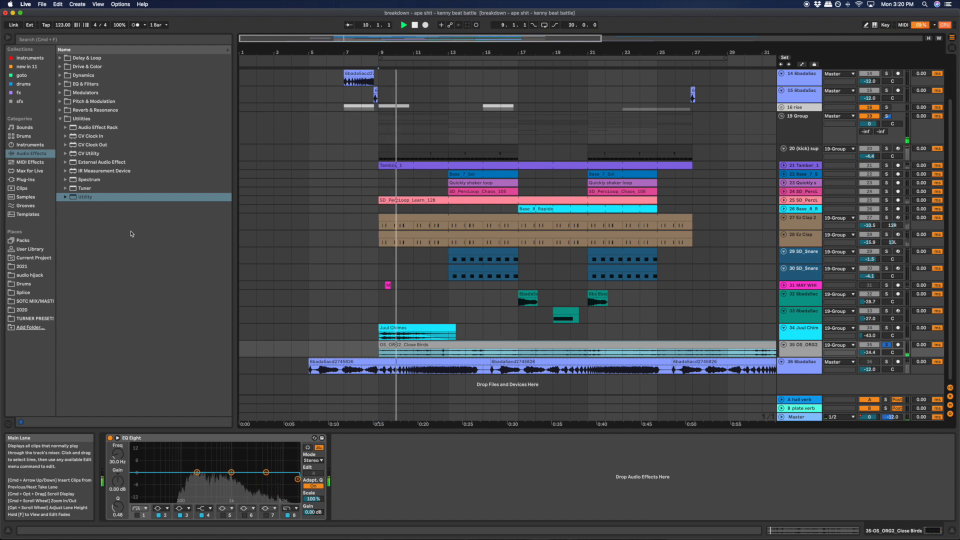
key(space)
click(448, 352)
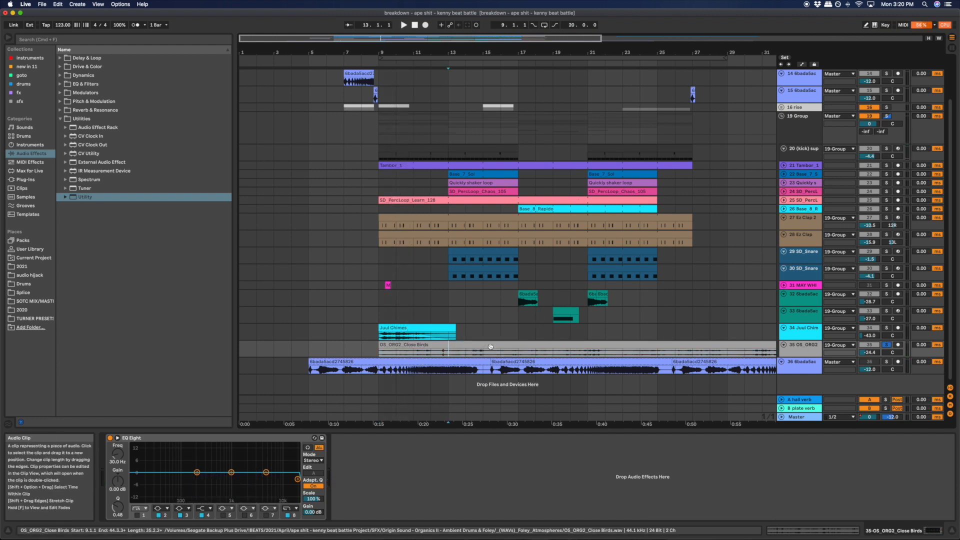
key(space)
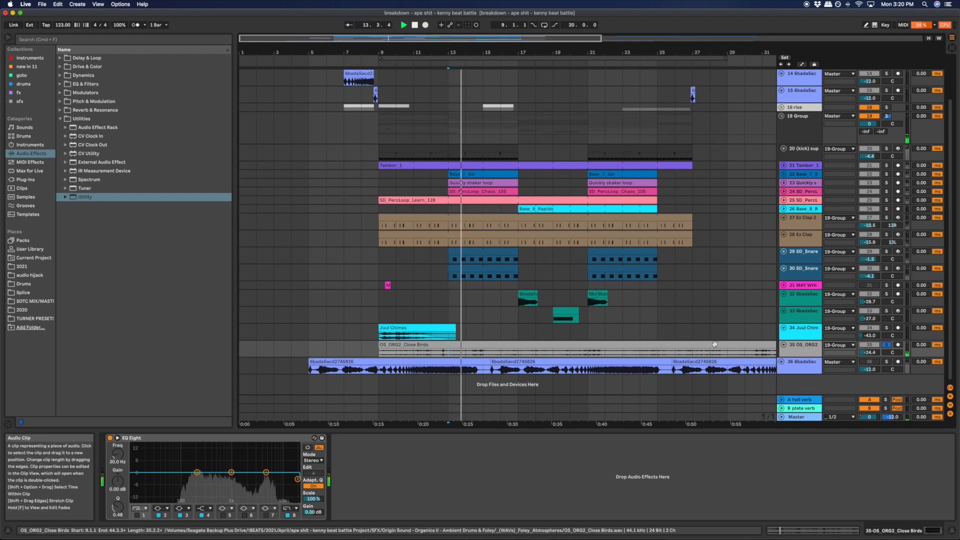
- Expand the 16 rise group and play the Wind Sweep track 17 in solo from bar 15 and from bar 7
scroll(652, 346, up, 2)
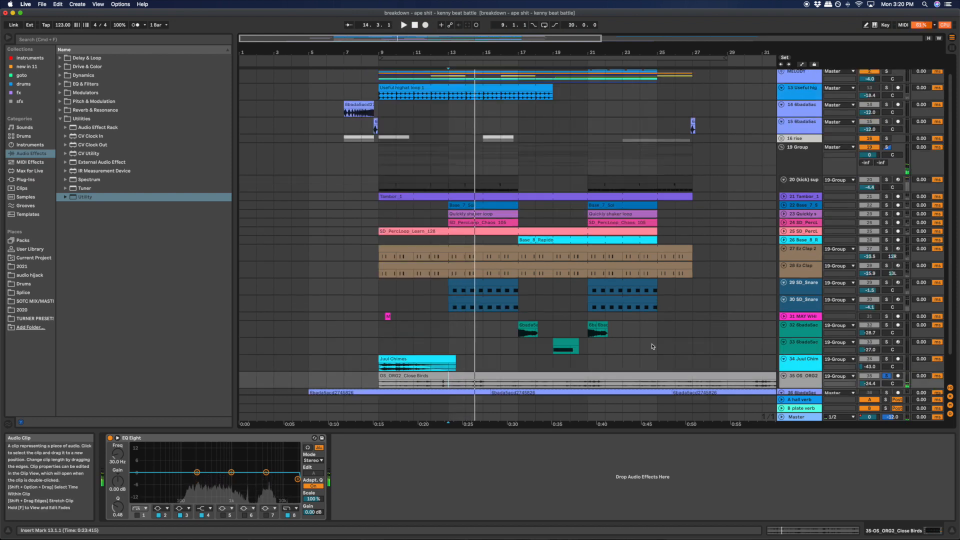
scroll(652, 346, up, 1)
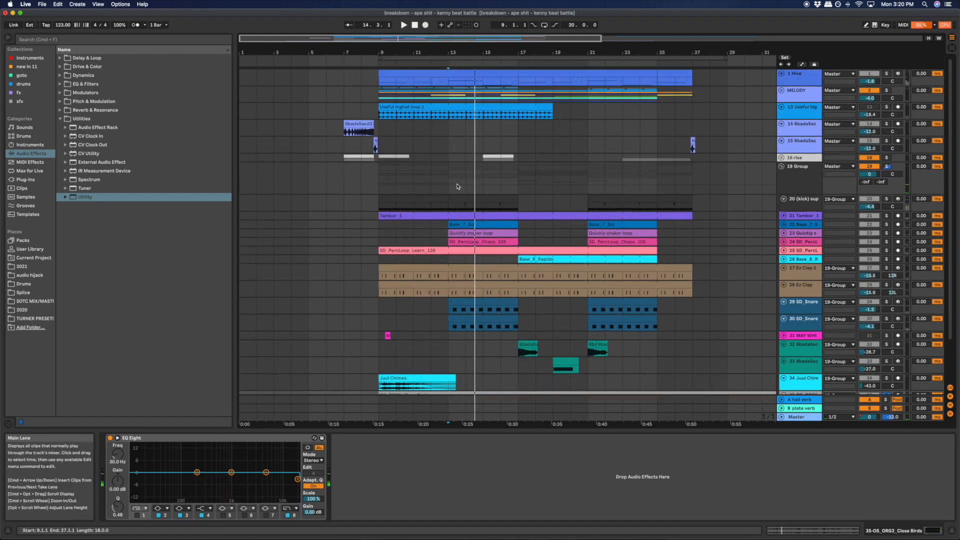
click(888, 168)
click(782, 157)
click(503, 174)
key(s)
key(space)
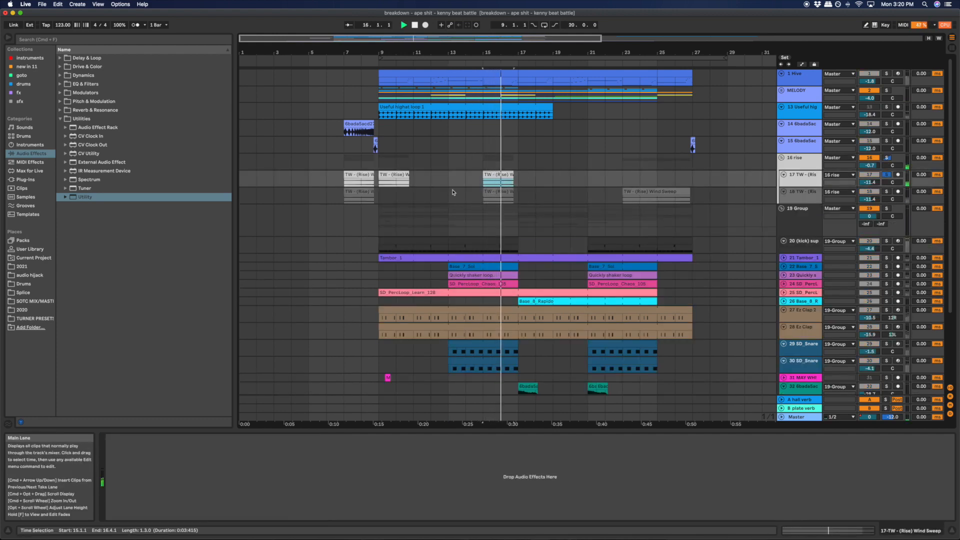
click(354, 174)
key(space)
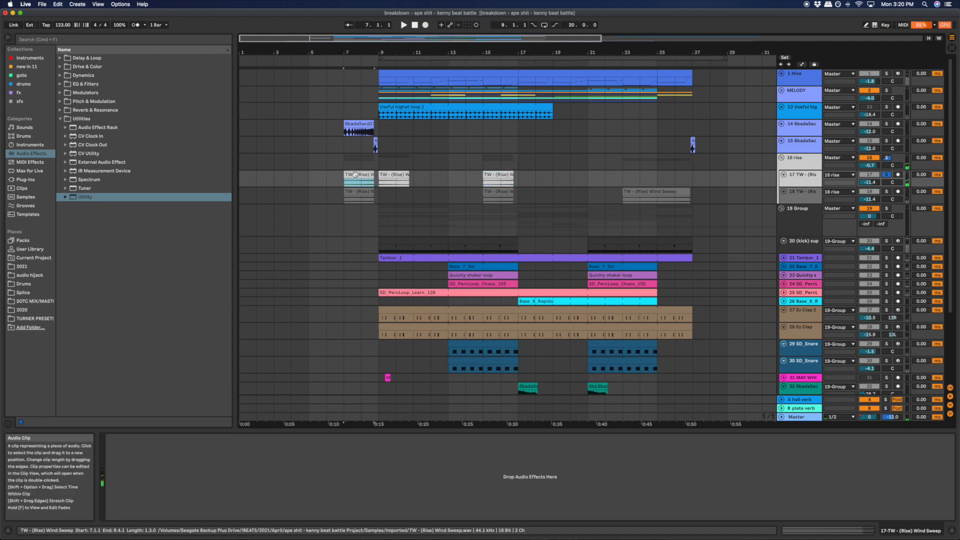
- Turn off the solo on the Wind Sweep track 17 and collapse the 16 rise and 19 groups
click(886, 175)
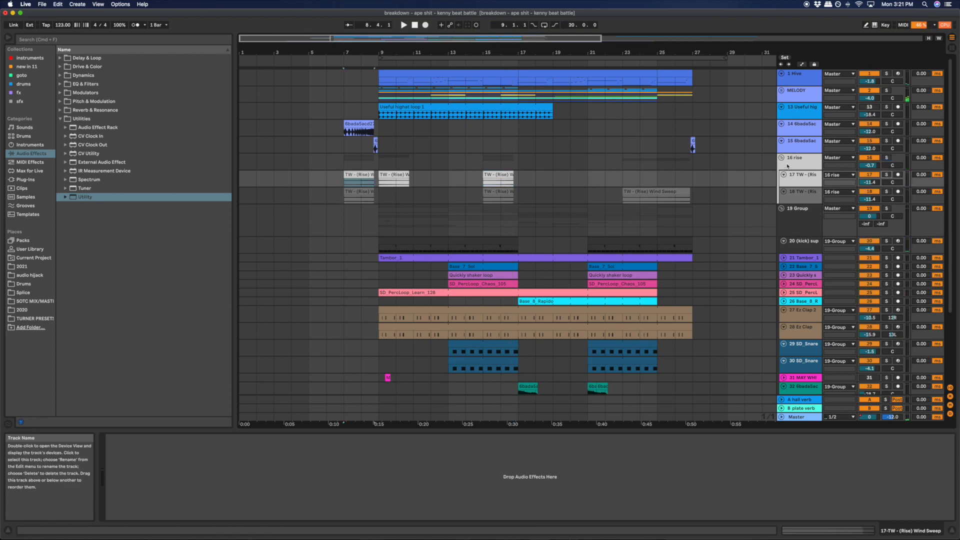
click(781, 157)
click(782, 166)
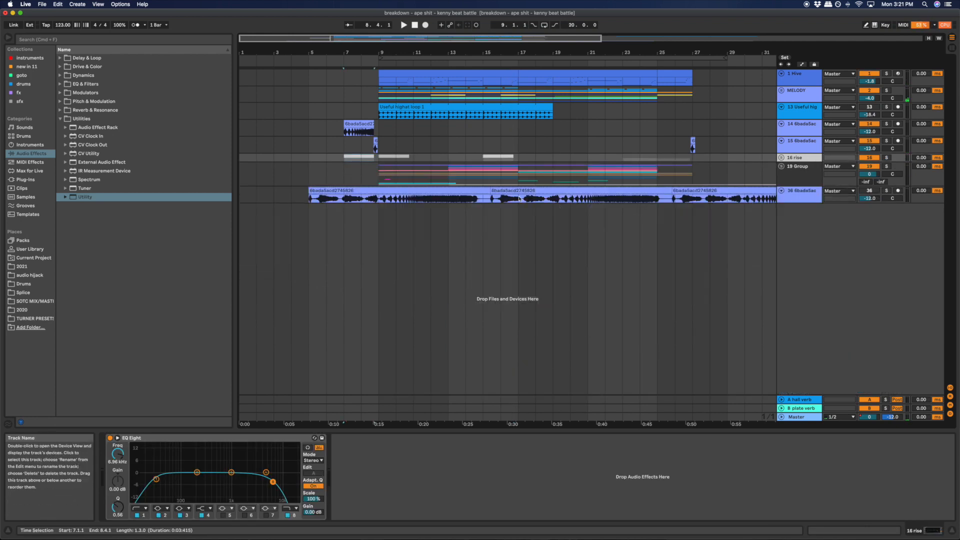
- Highlight the intro from bar 5 across tracks 14 to 36, and mark empty spans on track 15, including bar 16
drag(310, 128, 378, 252)
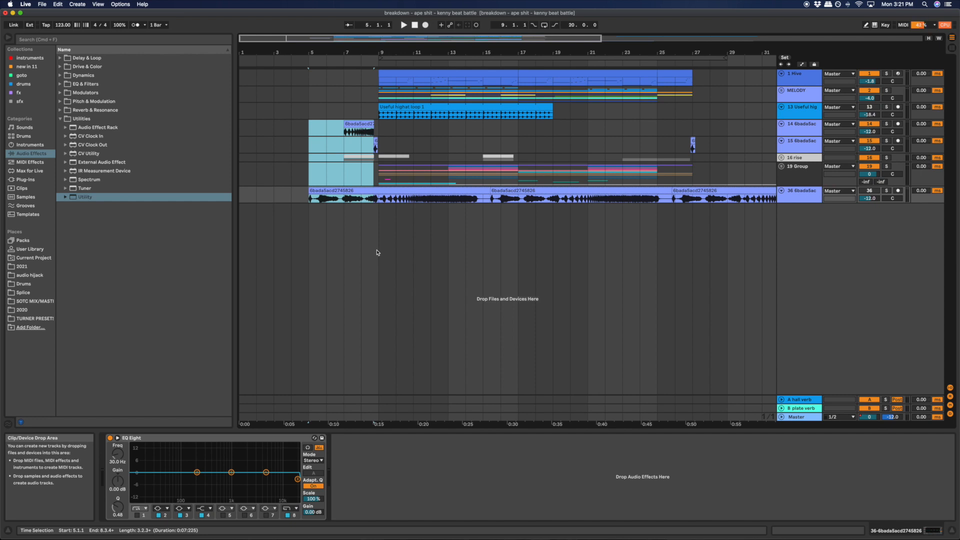
drag(415, 144, 501, 148)
click(598, 141)
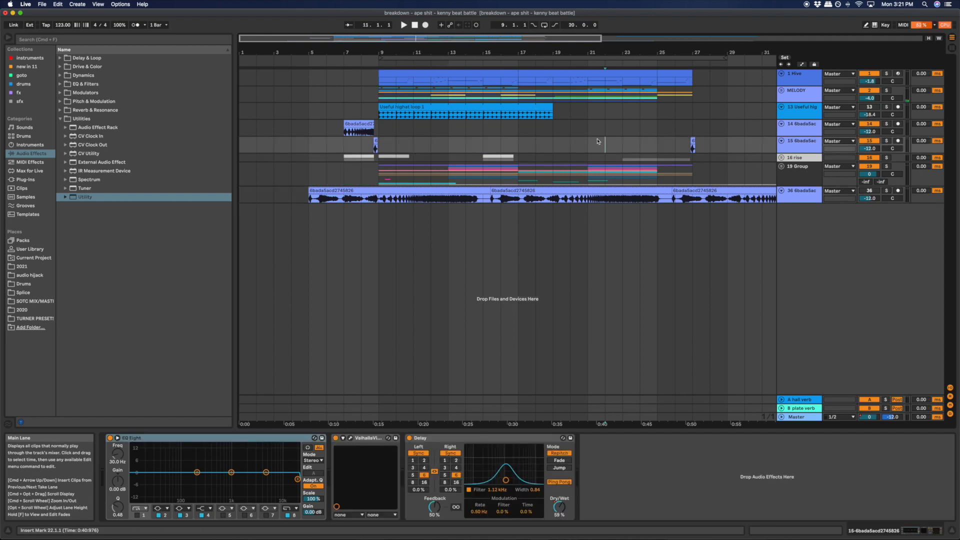
drag(590, 146, 562, 145)
click(533, 147)
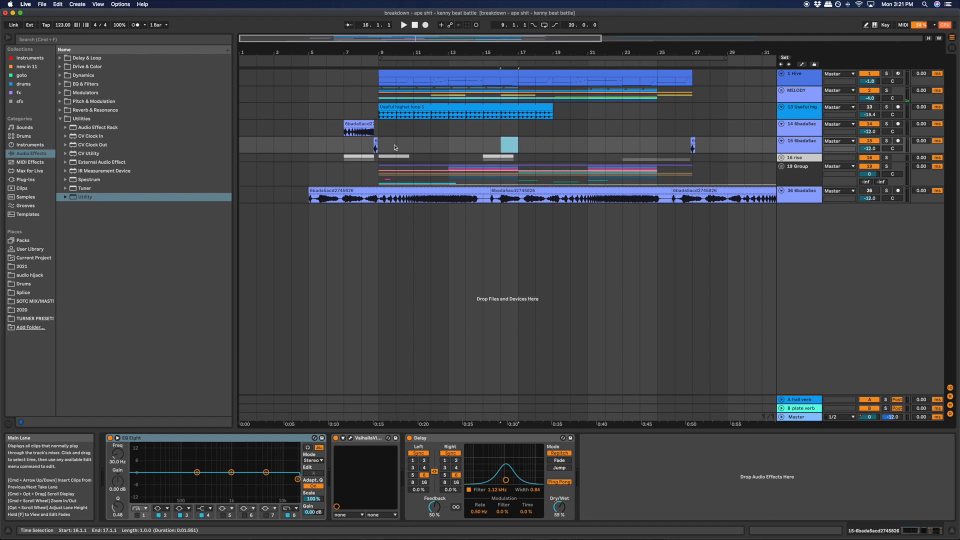
- Select the audio clip on track 14 and play the beat from bar 7 with the track's devices displayed
click(358, 129)
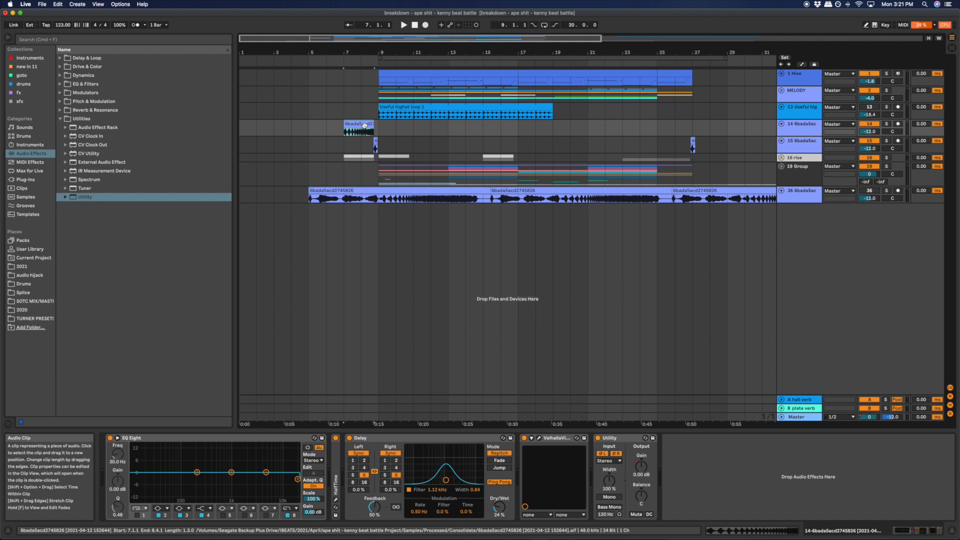
key(space)
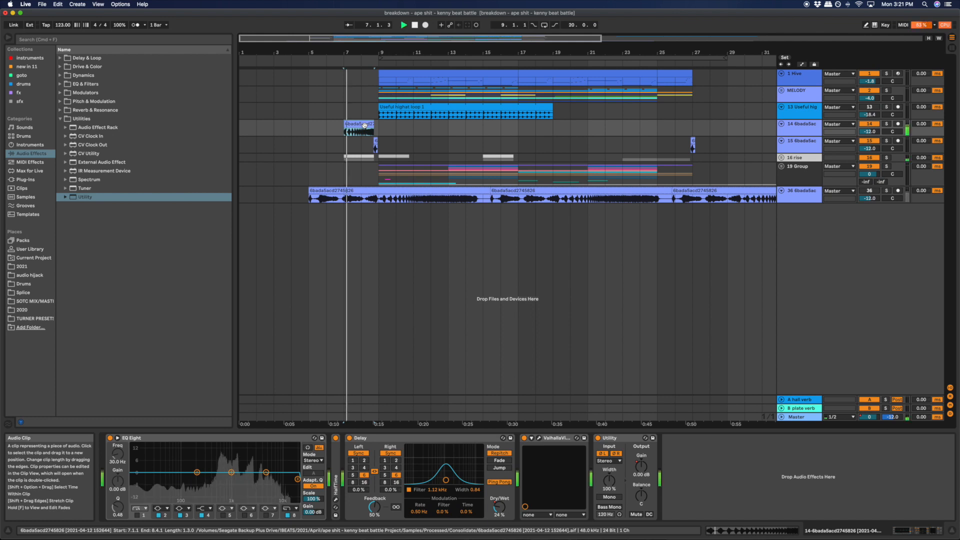